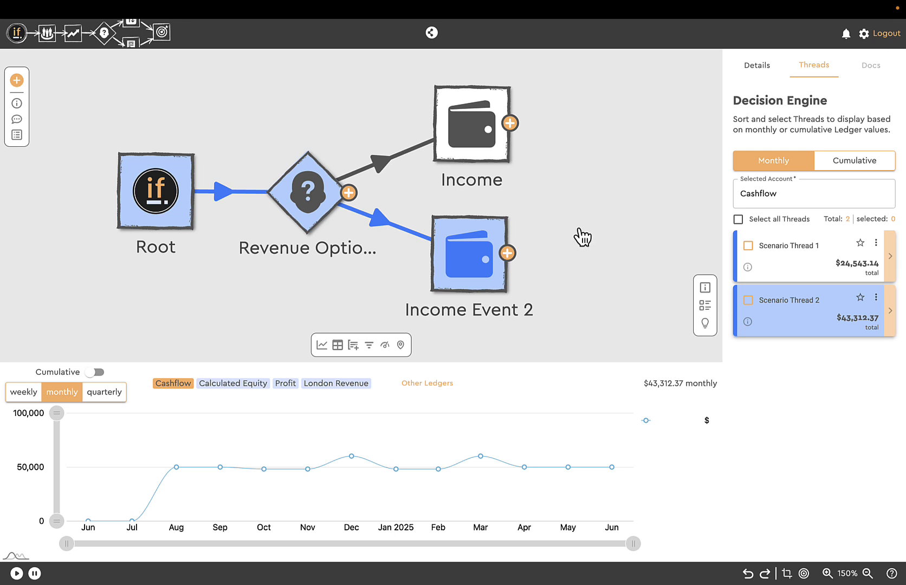
# Step: Select all scenario threads so their monthly cashflow can be compared in the chart
pyautogui.moveTo(589, 221); pyautogui.dragTo(552, 221)
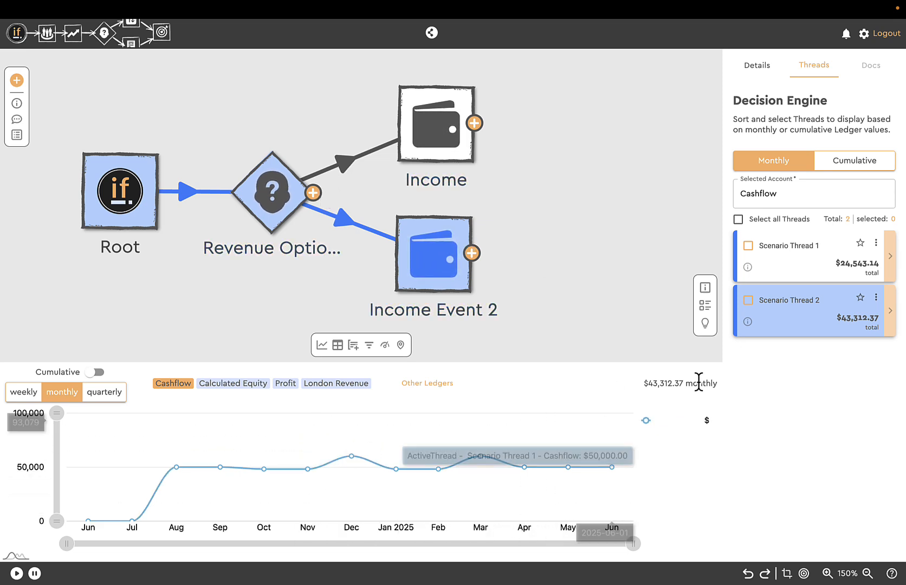
pyautogui.click(738, 220)
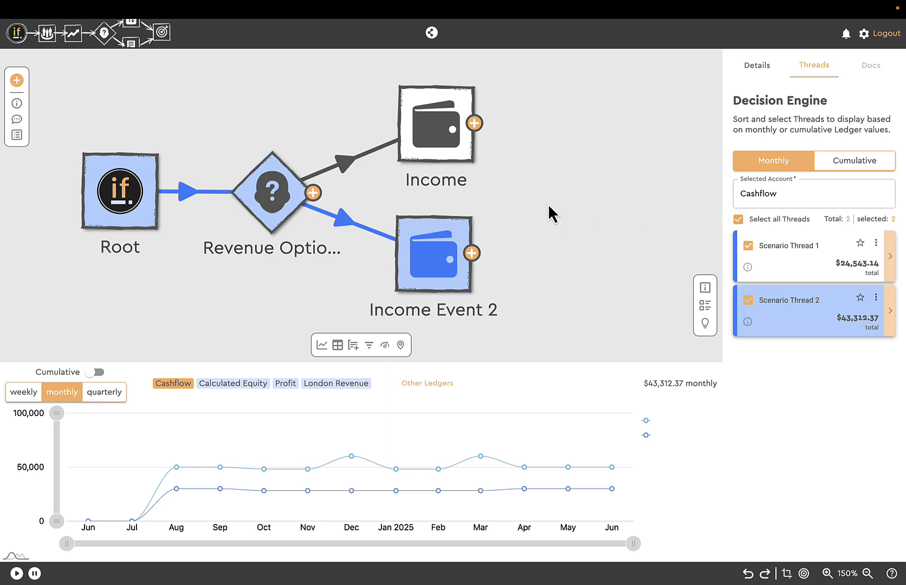
pyautogui.hscroll(3, 531, 195)
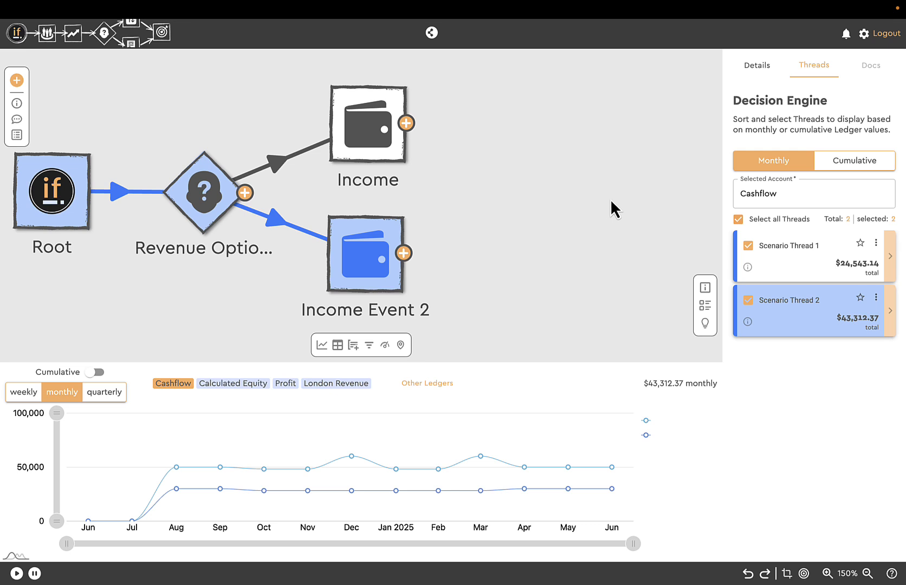
pyautogui.moveTo(610, 199); pyautogui.dragTo(587, 198)
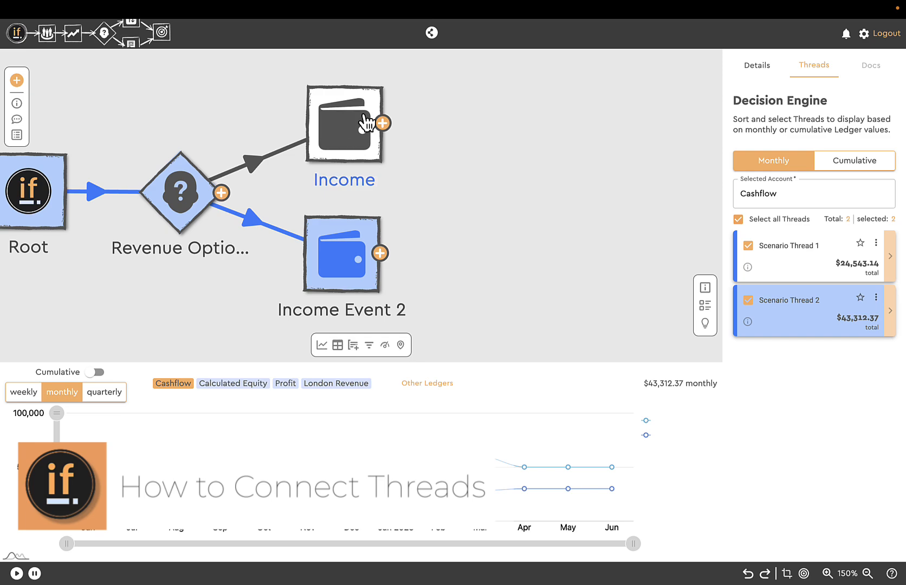
# Step: Start adding an ongoing Expense event after the Income event, with the expense named Expense 1 and a monthly frequency
pyautogui.click(385, 124)
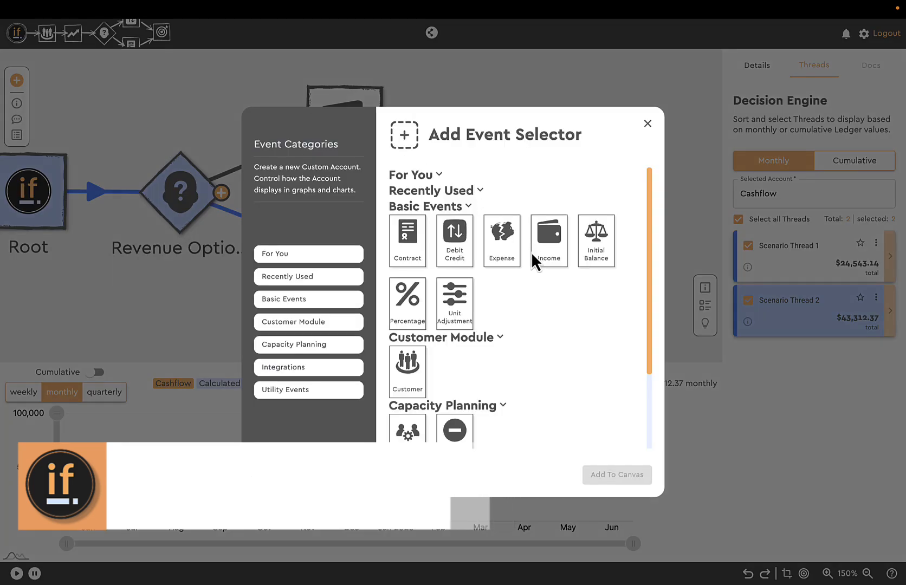
pyautogui.click(502, 241)
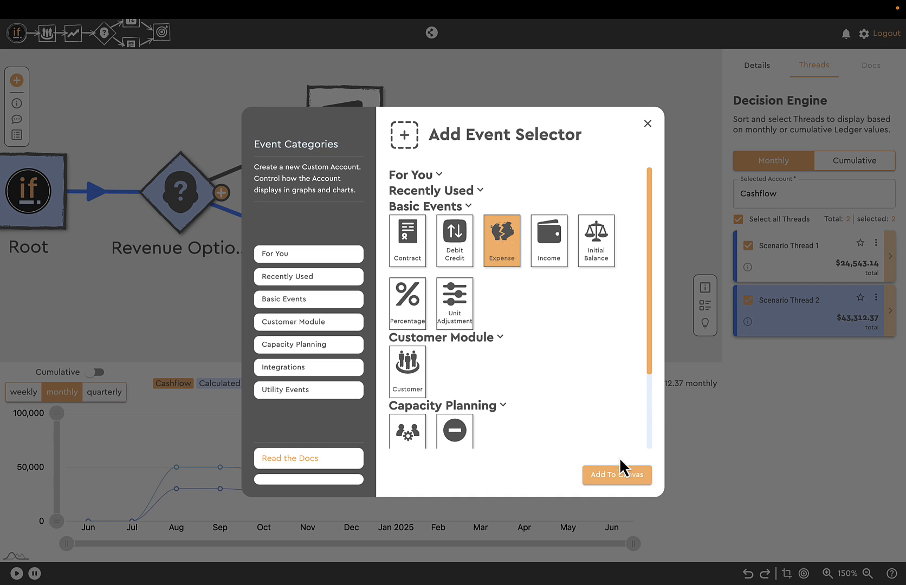
pyautogui.click(625, 475)
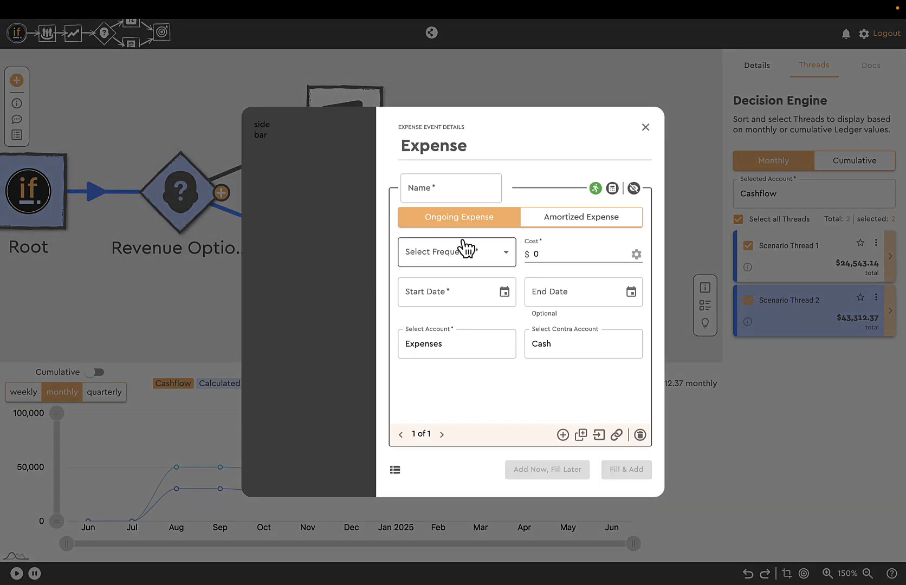
pyautogui.click(445, 189)
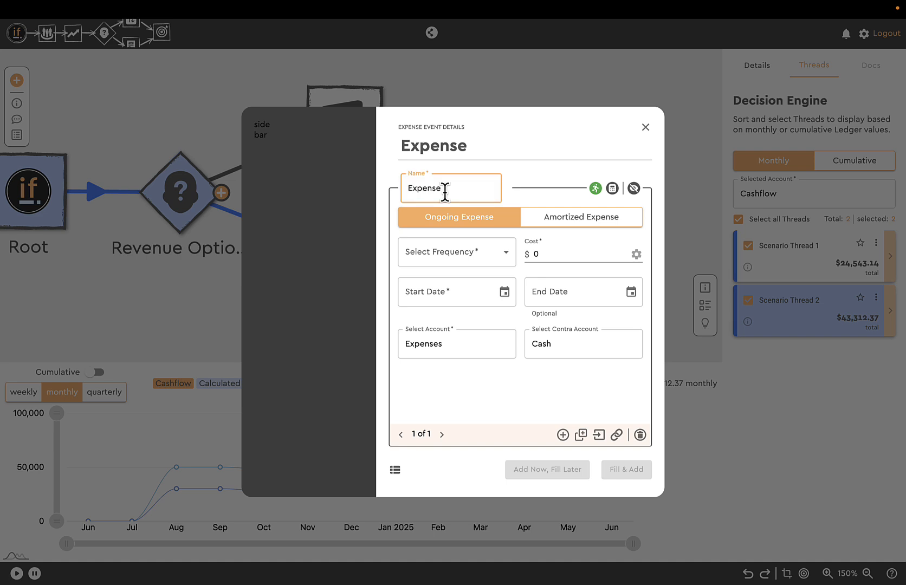
pyautogui.click(495, 254)
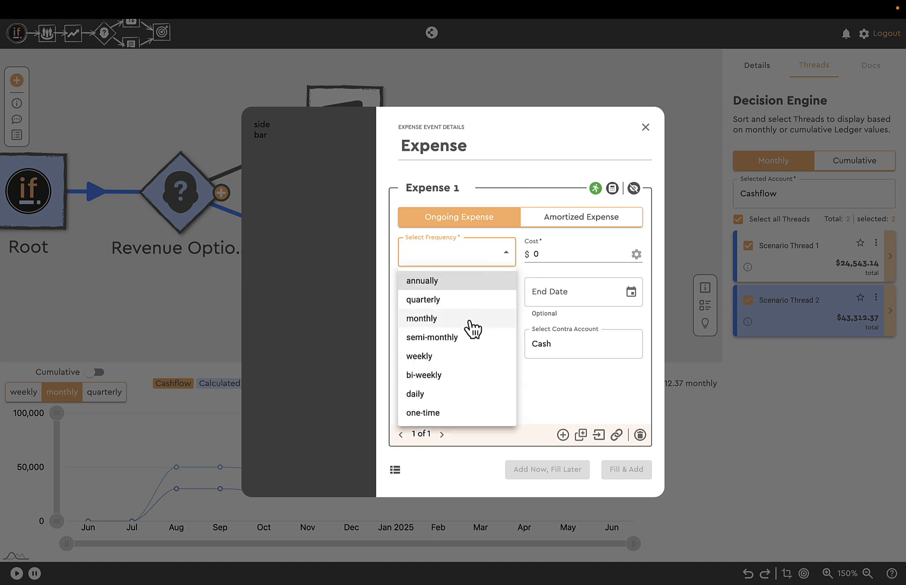
pyautogui.click(438, 320)
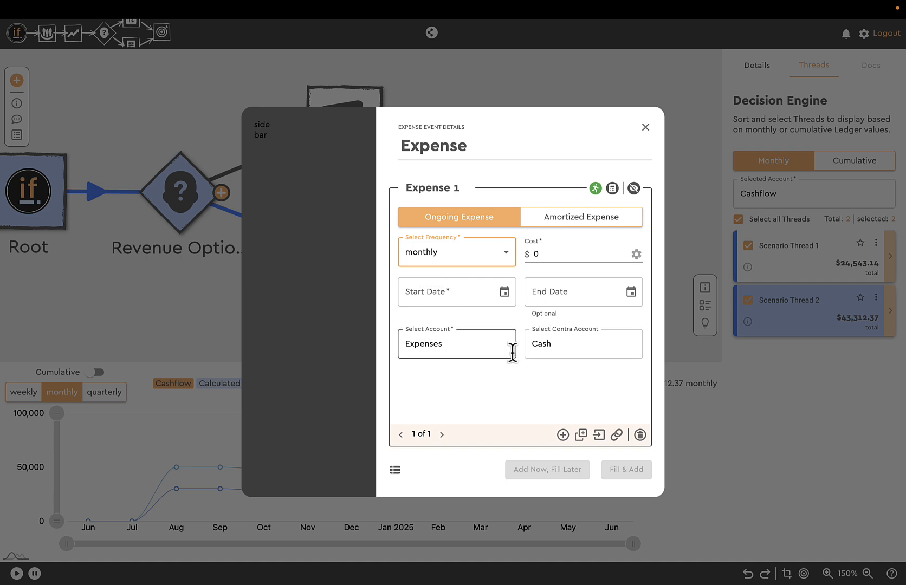
# Step: Set the expense's start date to 12/04/2024, add the event, and place it beyond the income events, slightly lower than Income
pyautogui.click(504, 292)
pyautogui.click(549, 323)
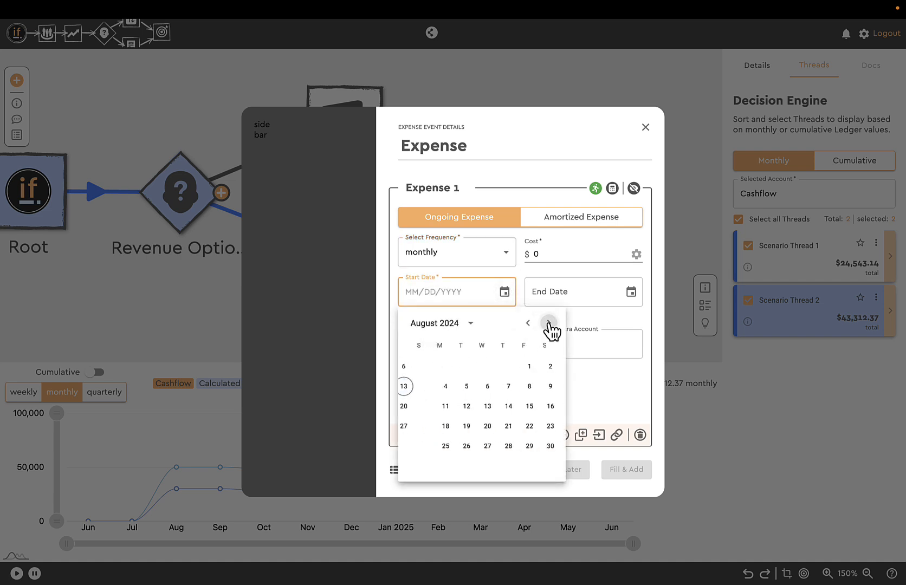
pyautogui.click(549, 324)
pyautogui.click(548, 324)
pyautogui.click(549, 324)
pyautogui.click(549, 323)
pyautogui.click(480, 368)
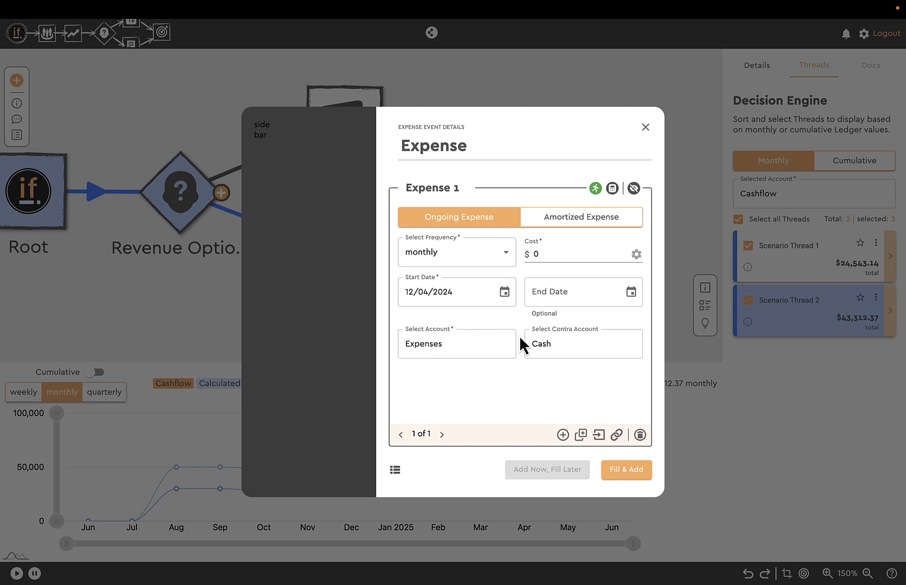
pyautogui.click(627, 472)
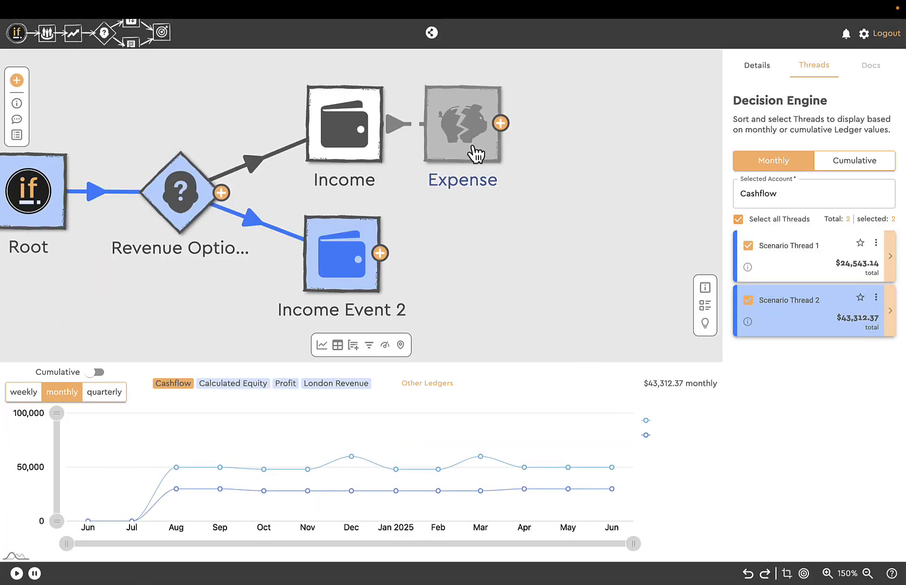
pyautogui.click(523, 198)
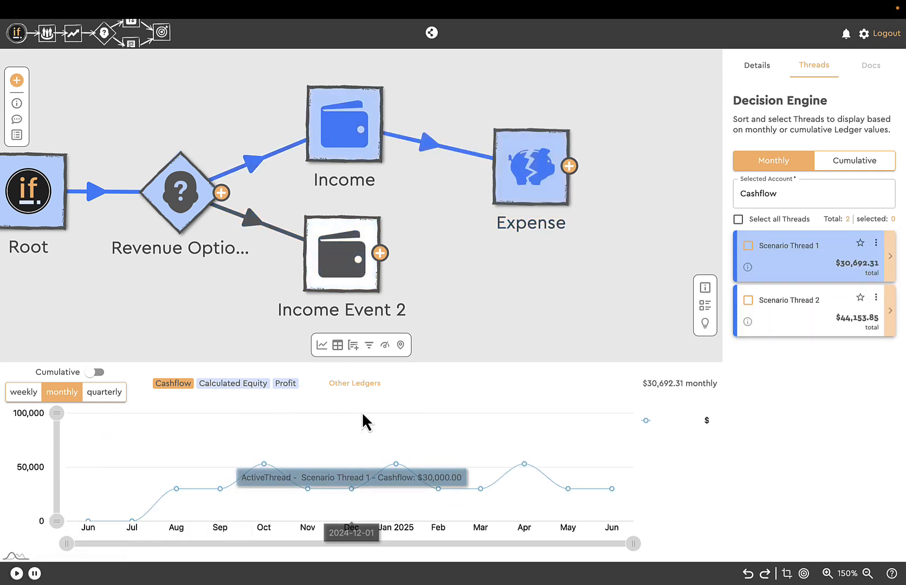
# Step: Select the Expense event and alternate between Scenario Thread 2 and Scenario Thread 1 to compare their paths and cashflow
pyautogui.click(544, 172)
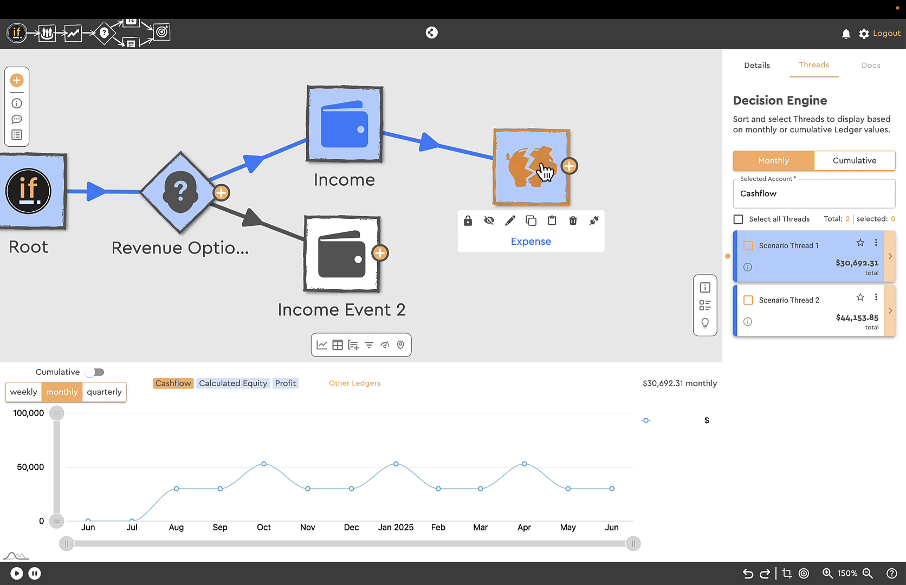
pyautogui.click(787, 308)
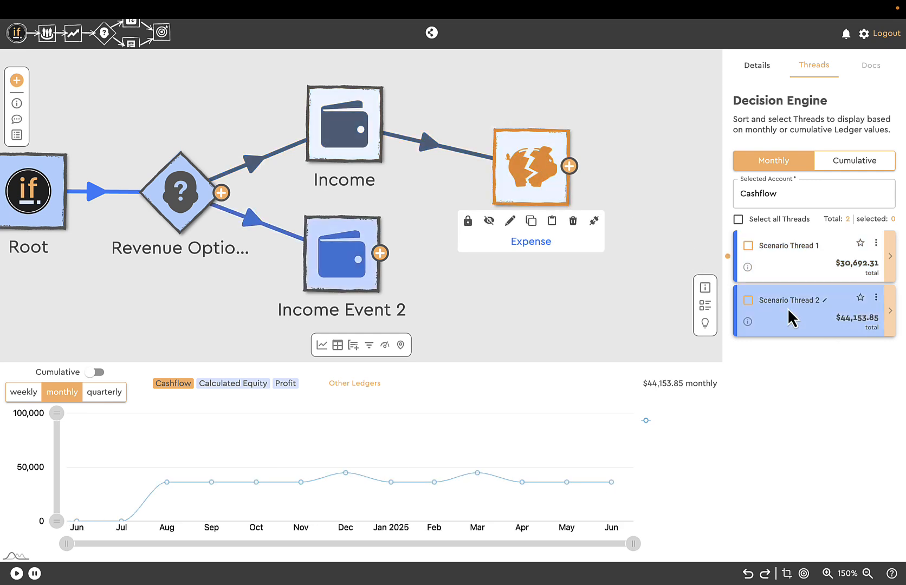
pyautogui.click(781, 271)
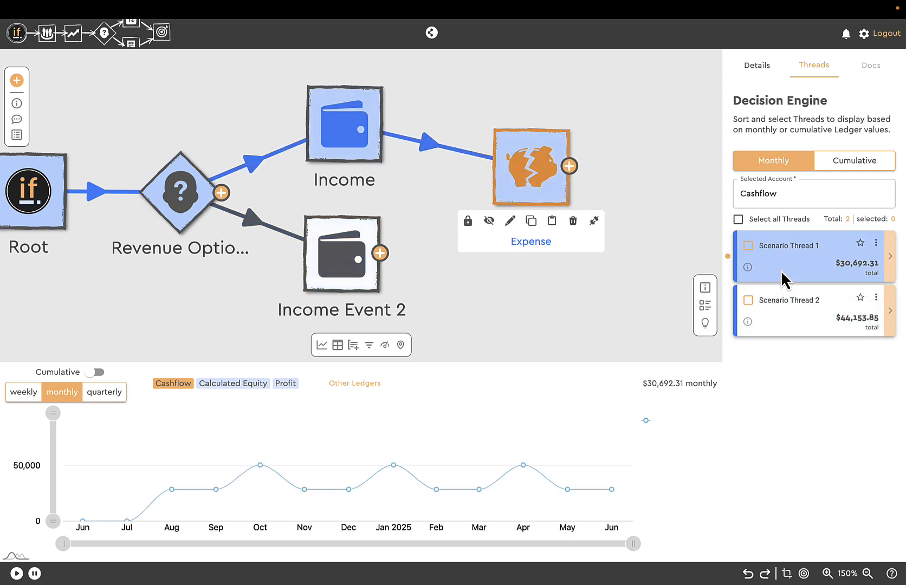
pyautogui.click(788, 307)
pyautogui.click(785, 271)
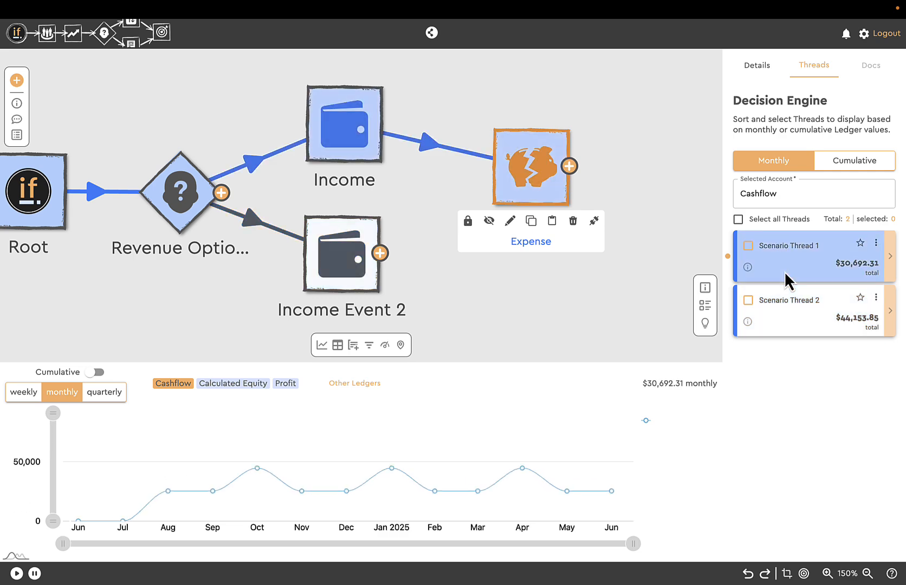
# Step: Add the Expenses ledger to the chart and examine it for Scenario Thread 2 and Scenario Thread 1
pyautogui.click(368, 384)
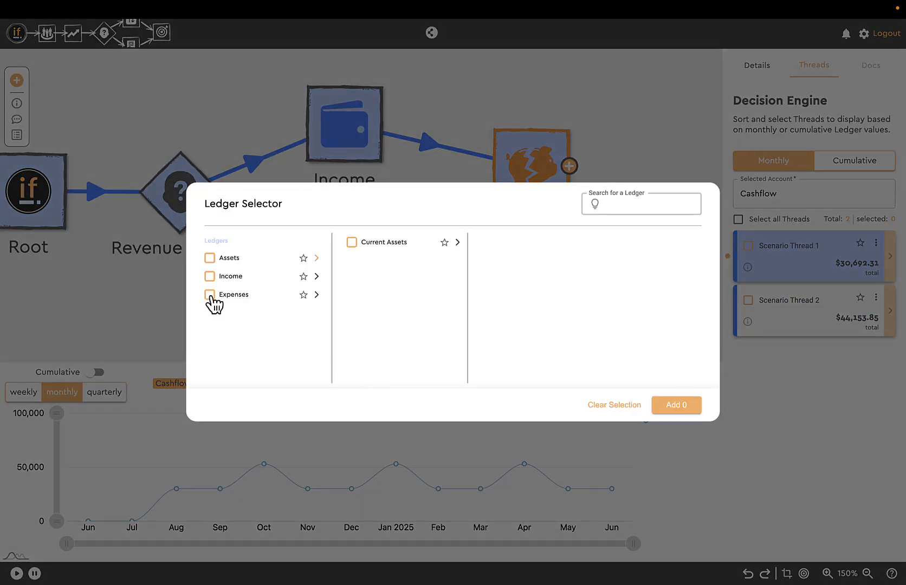
pyautogui.click(209, 296)
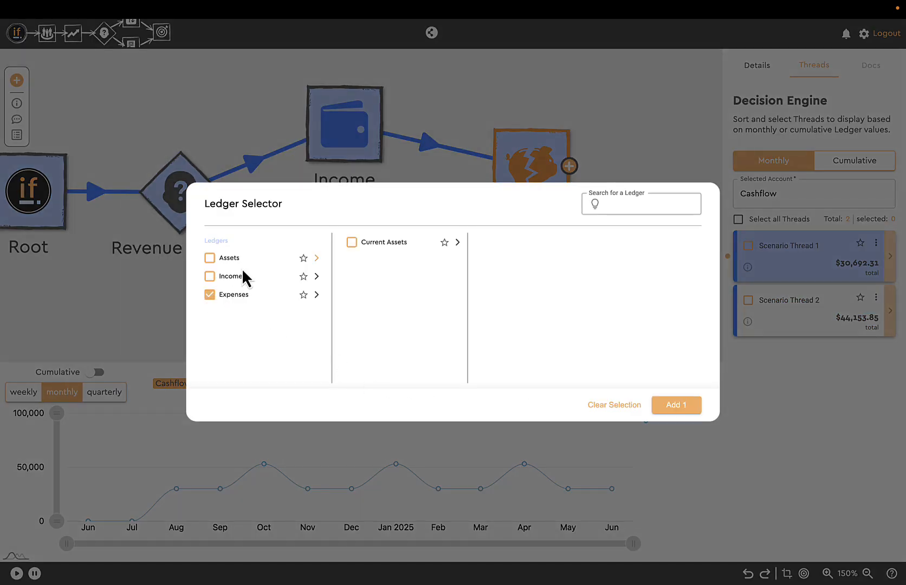
pyautogui.click(678, 405)
pyautogui.click(324, 386)
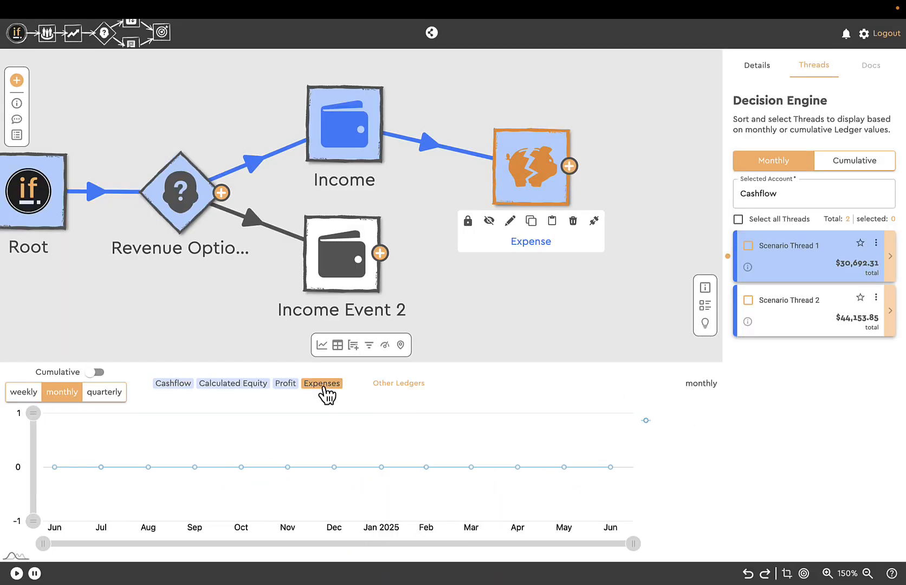
pyautogui.click(795, 320)
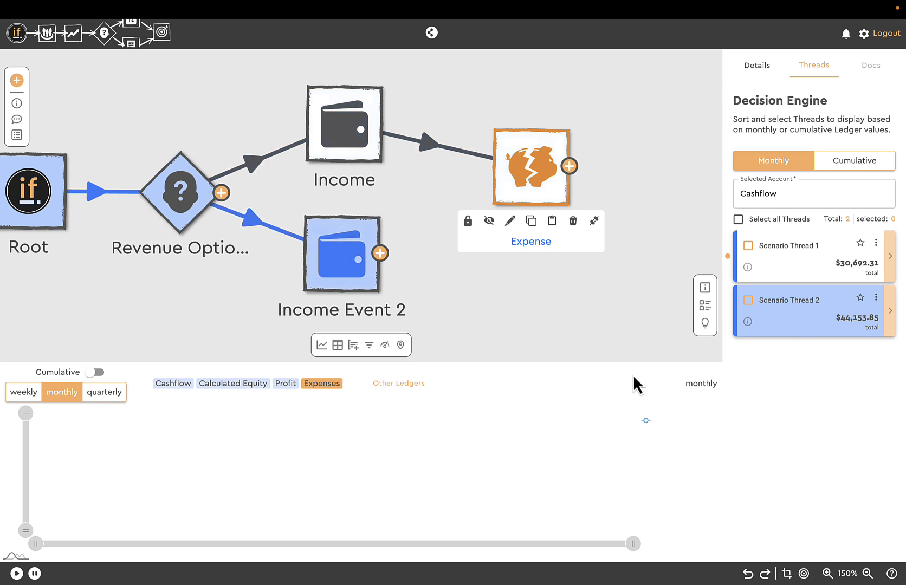
pyautogui.click(769, 269)
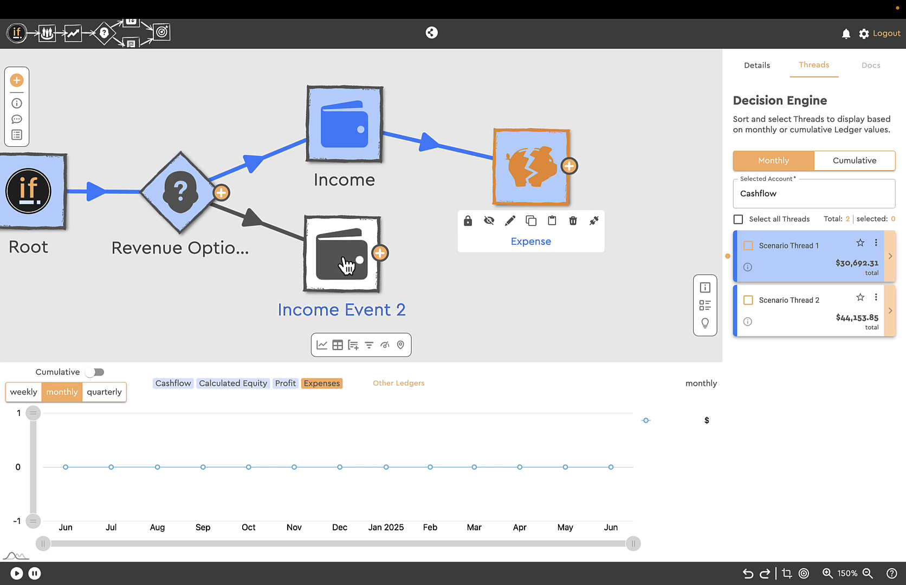
# Step: Connect Income Event 2 to the Expense event and rerun the scenario
pyautogui.moveTo(347, 266)
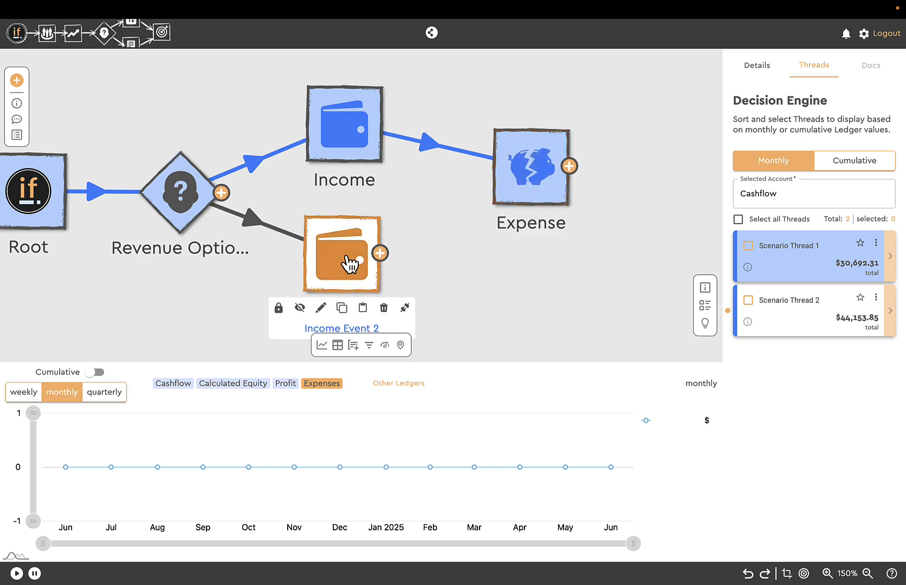
pyautogui.scroll(-1, 435, 273)
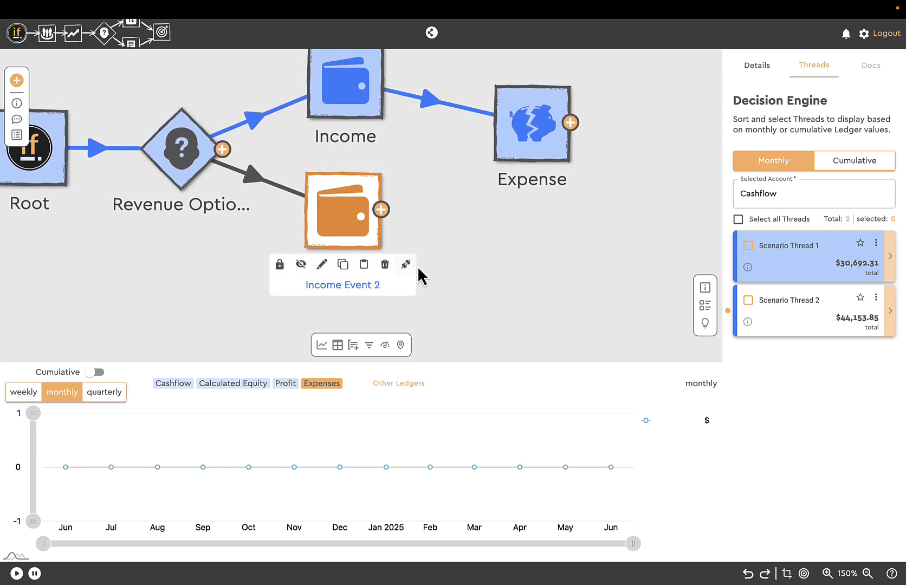
pyautogui.click(406, 265)
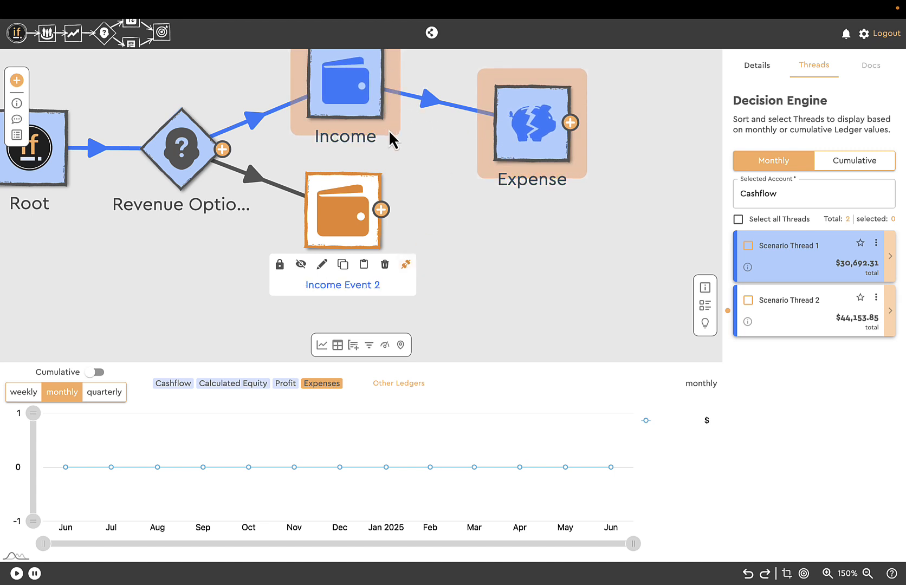
pyautogui.click(524, 139)
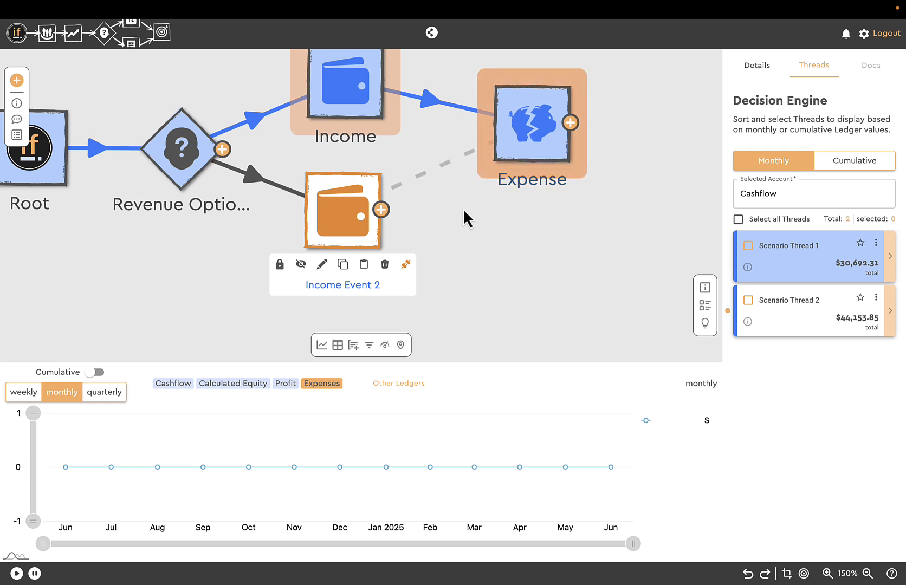
pyautogui.click(407, 266)
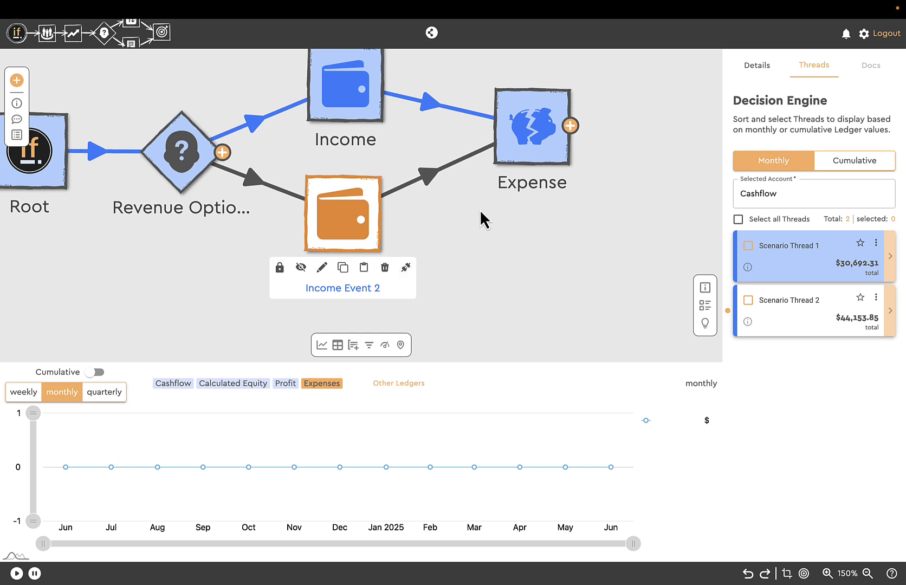
pyautogui.click(17, 574)
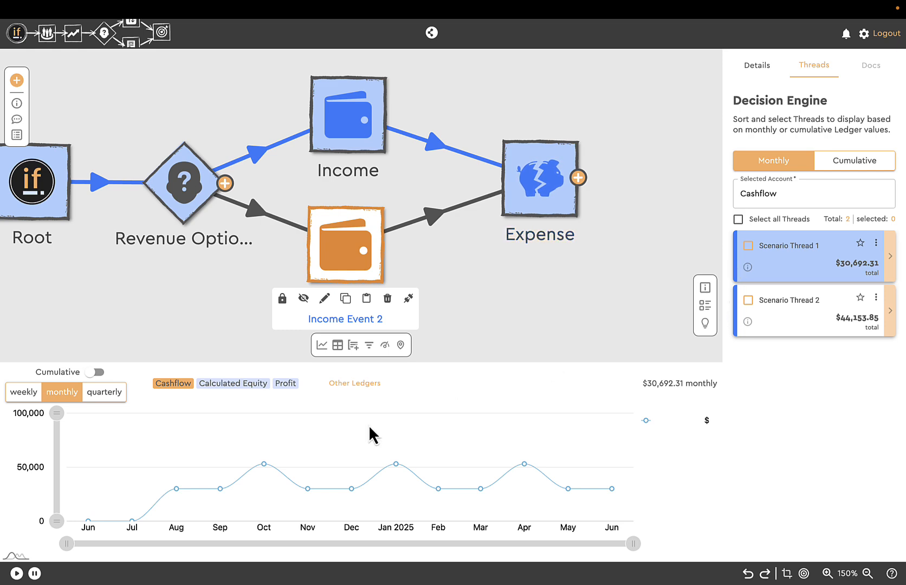
# Step: Add the Expenses ledger to the rerun scenario's chart and check it for Scenario Thread 2 and Scenario Thread 1
pyautogui.click(343, 384)
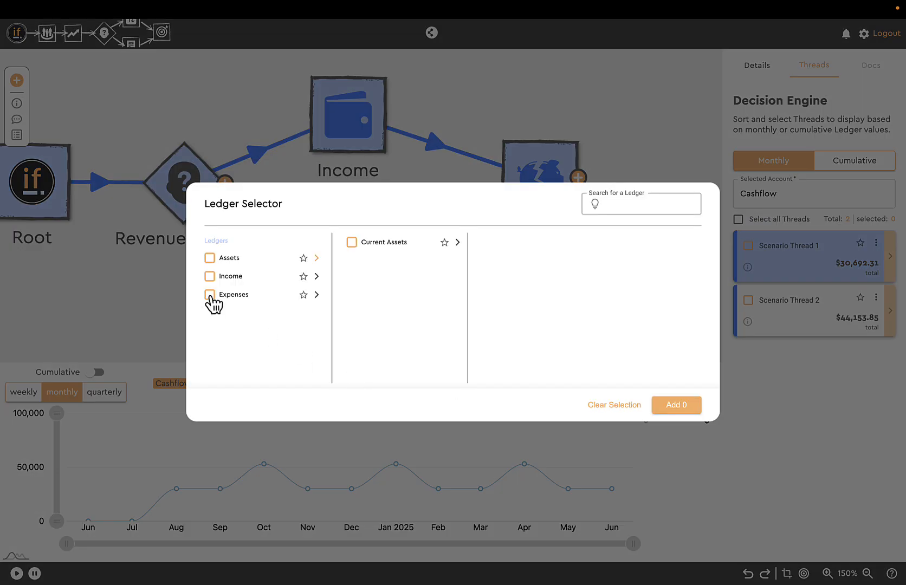
pyautogui.click(210, 295)
pyautogui.click(672, 405)
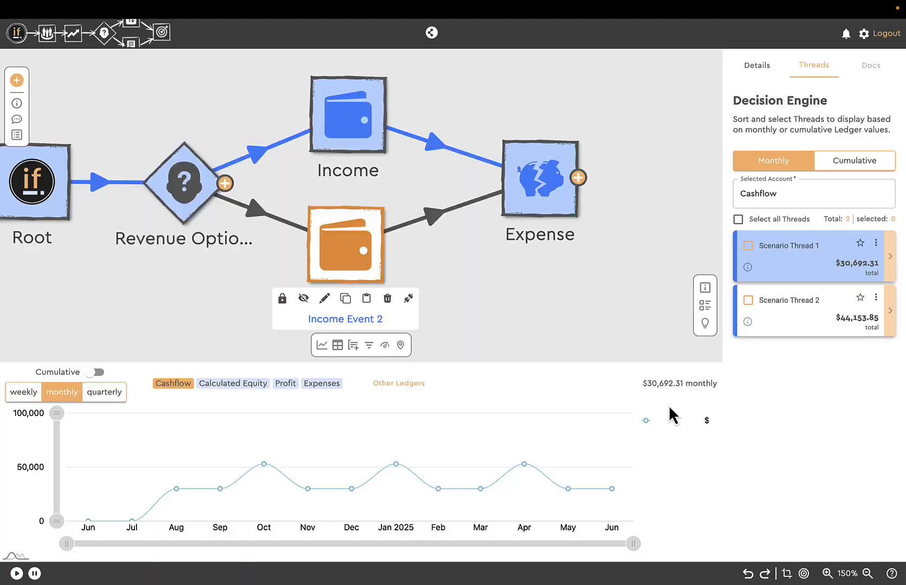
pyautogui.click(322, 383)
pyautogui.click(782, 314)
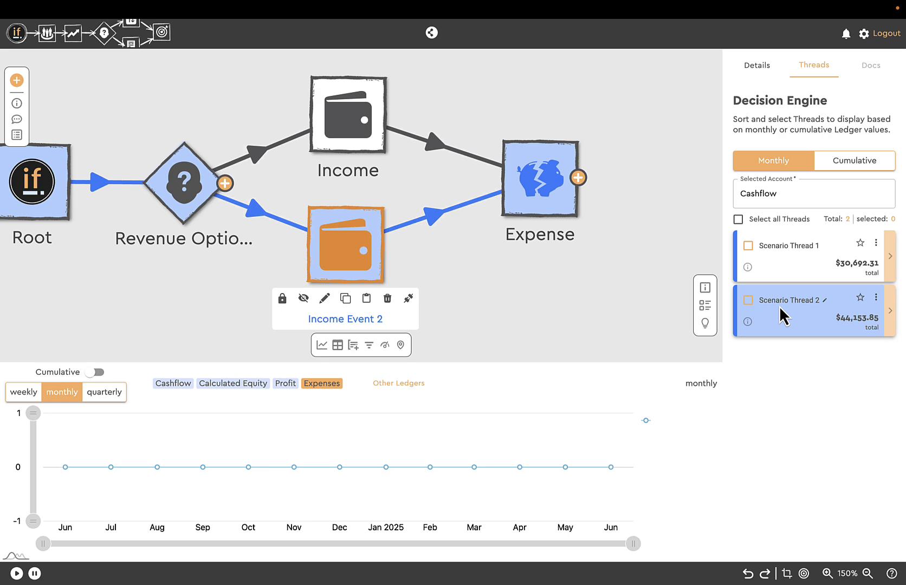
pyautogui.click(782, 271)
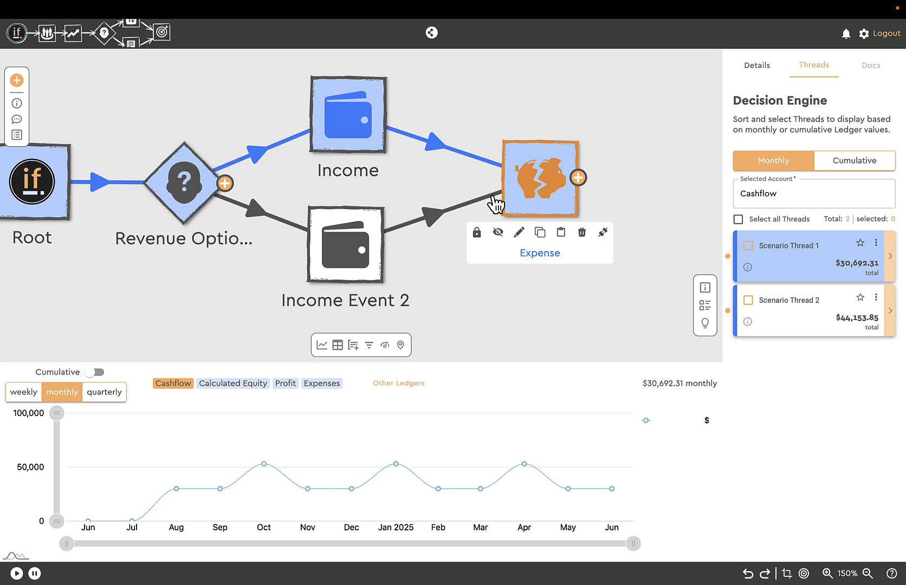
pyautogui.hscroll(1, 608, 204)
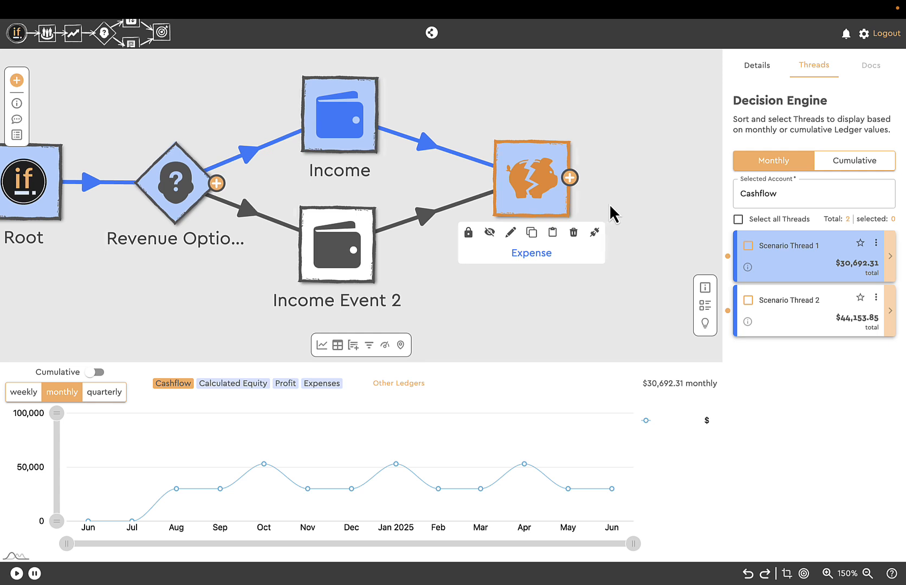
pyautogui.scroll(1, 608, 205)
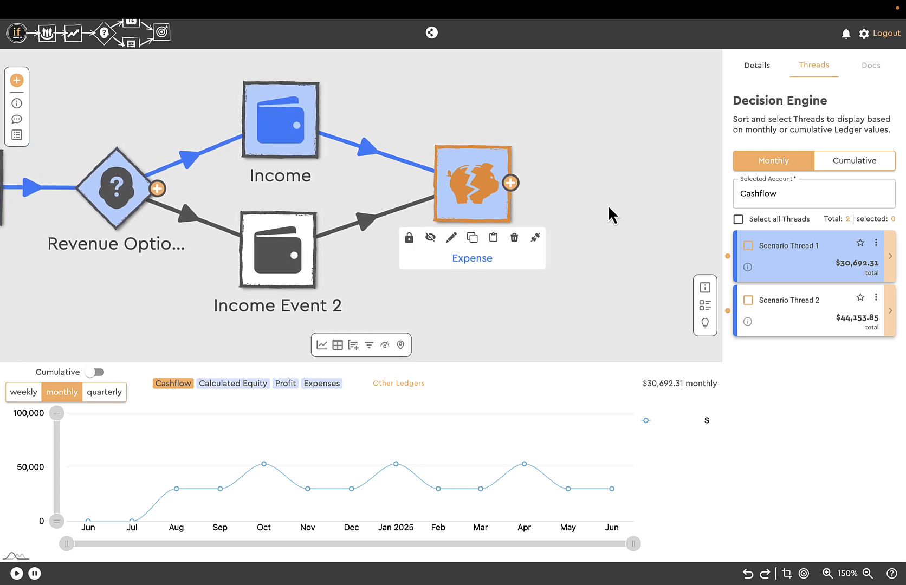
# Step: Copy the Expense event and paste the duplicate directly after it in the flow
pyautogui.click(463, 192)
pyautogui.click(463, 194)
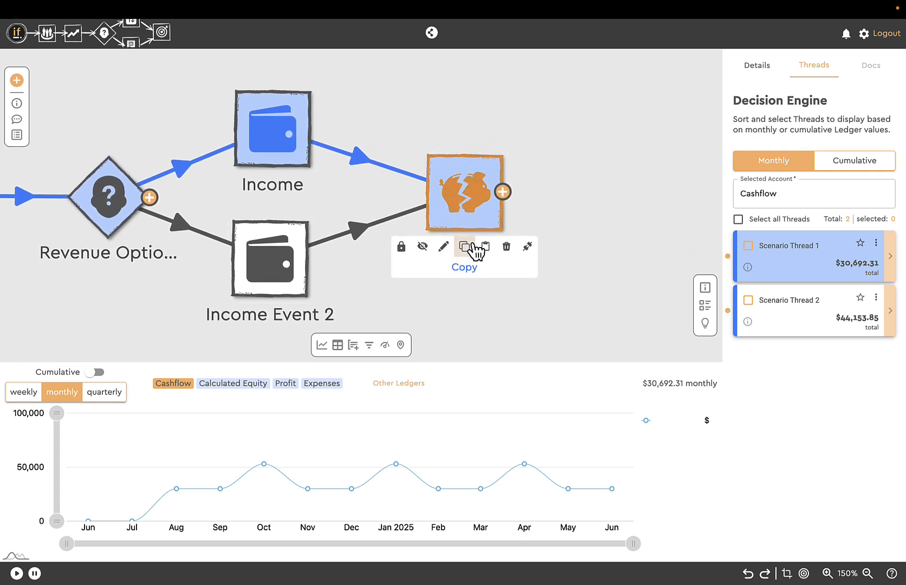
pyautogui.click(465, 203)
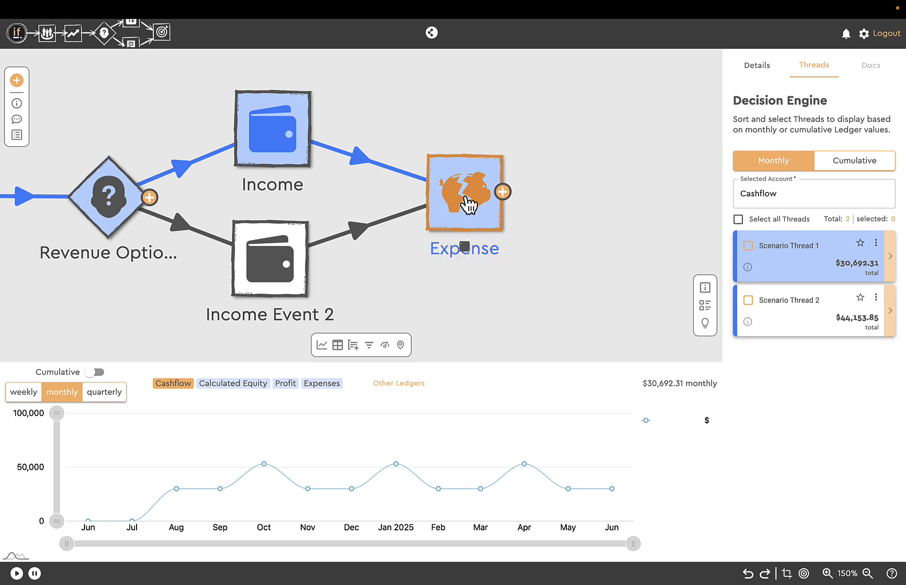
pyautogui.click(468, 202)
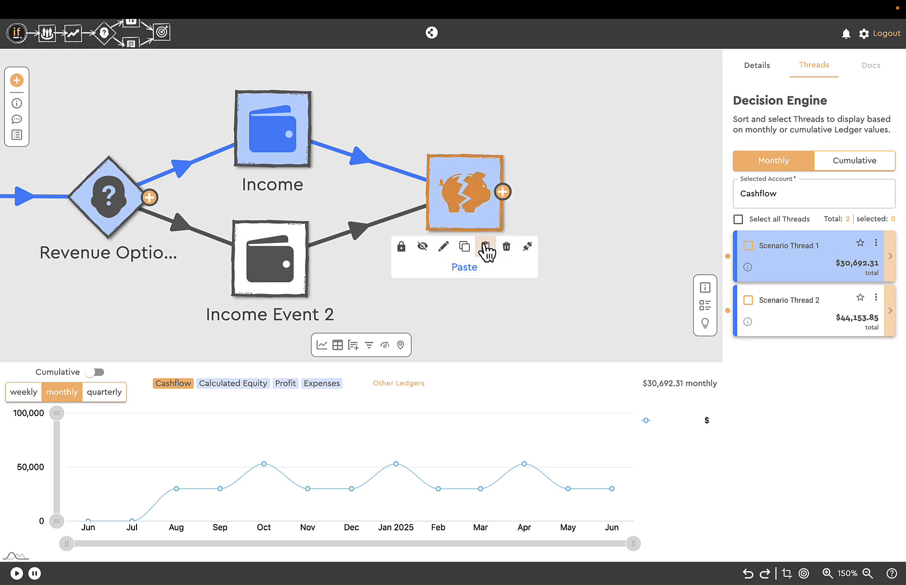
pyautogui.click(486, 251)
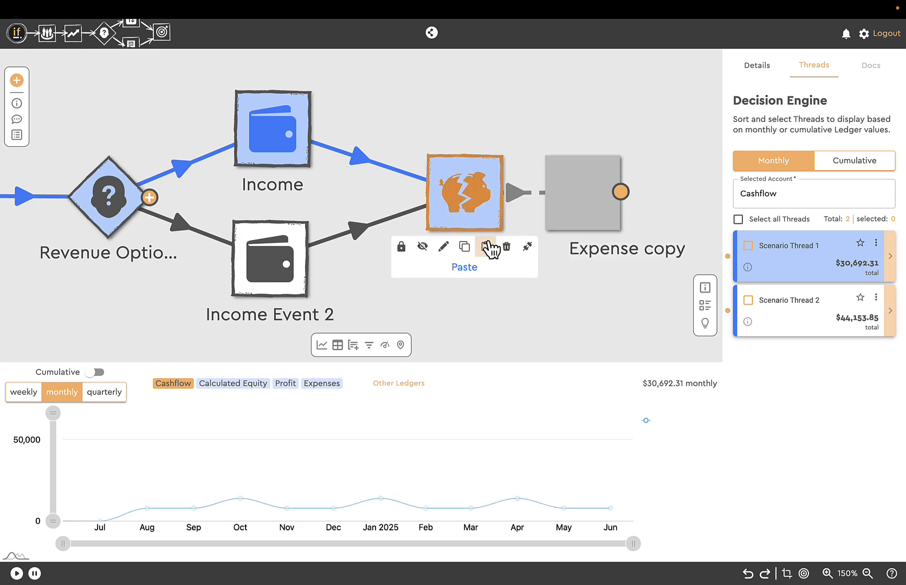
# Step: Set the monthly cost of the Expense copy event to $500 and update it
pyautogui.doubleClick(606, 200)
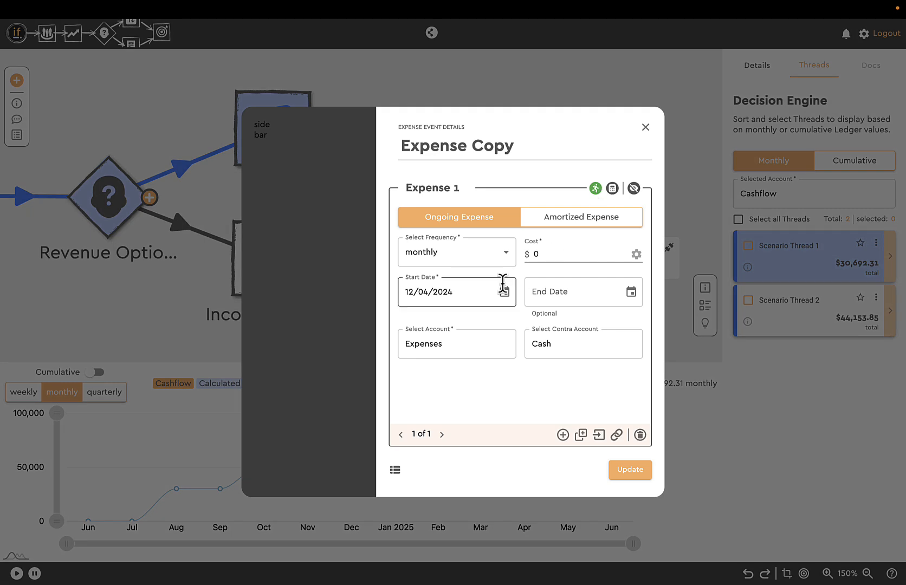
pyautogui.click(558, 254)
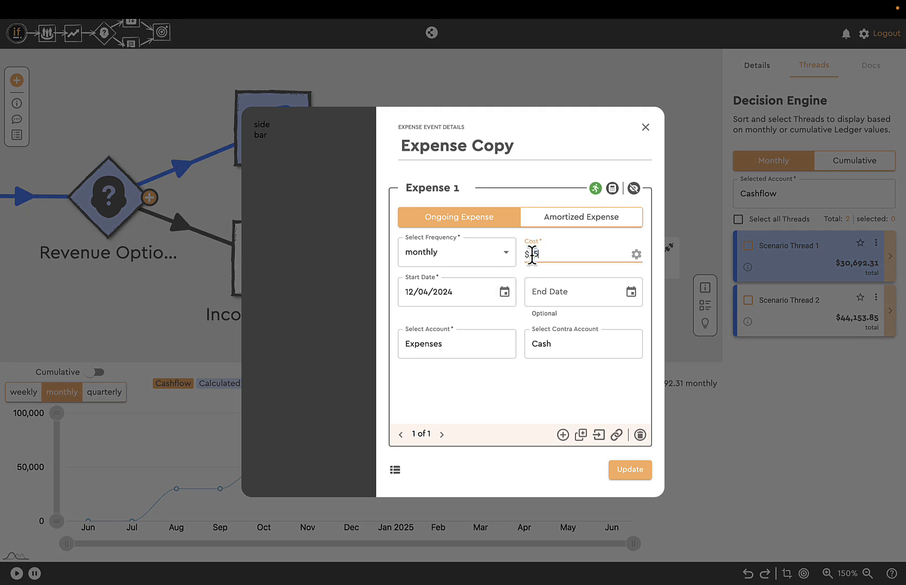
pyautogui.click(632, 470)
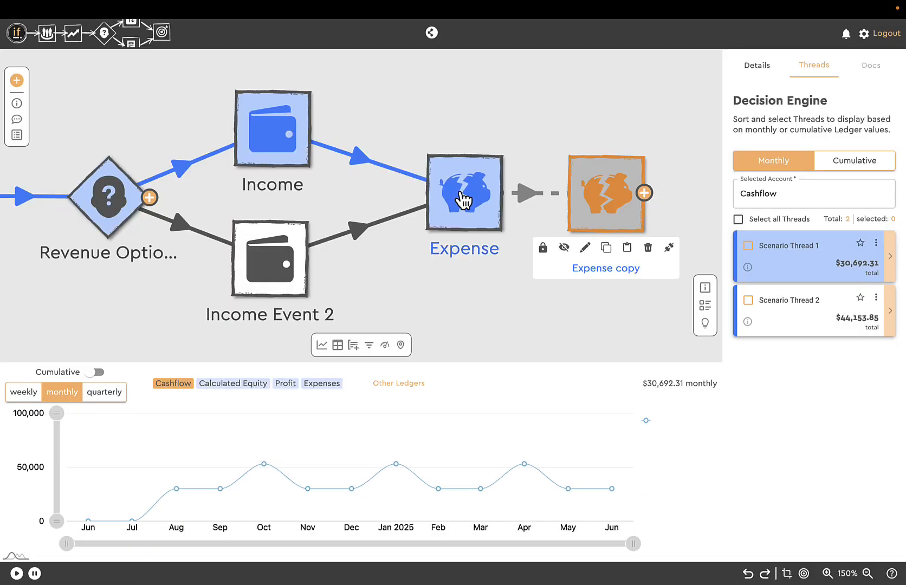
# Step: Set the original Expense event's monthly cost to $6,000 and rerun the scenario
pyautogui.doubleClick(462, 204)
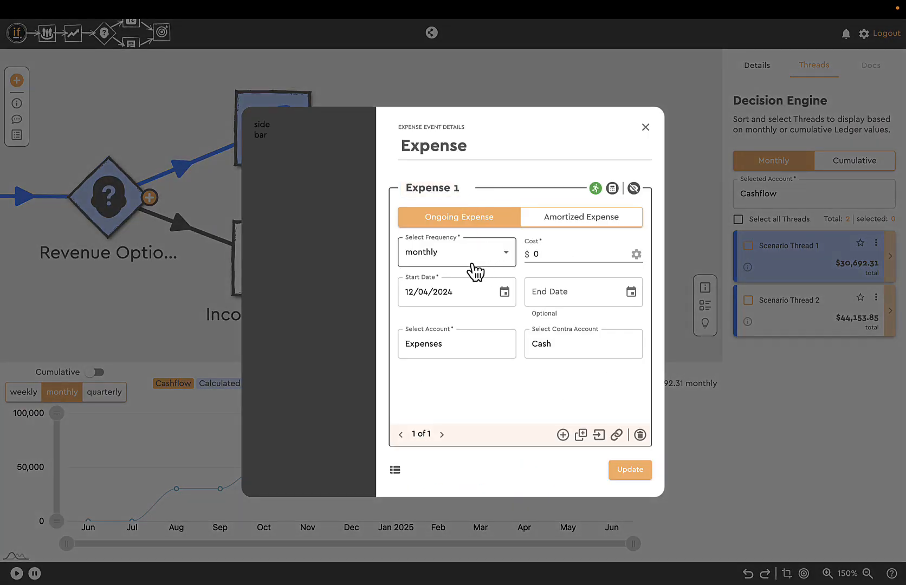
pyautogui.click(544, 253)
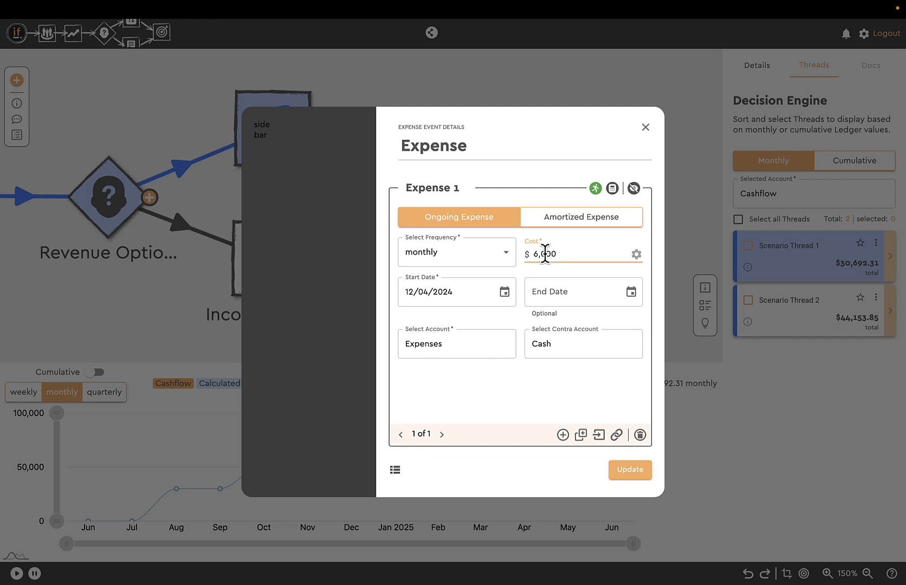
pyautogui.click(632, 476)
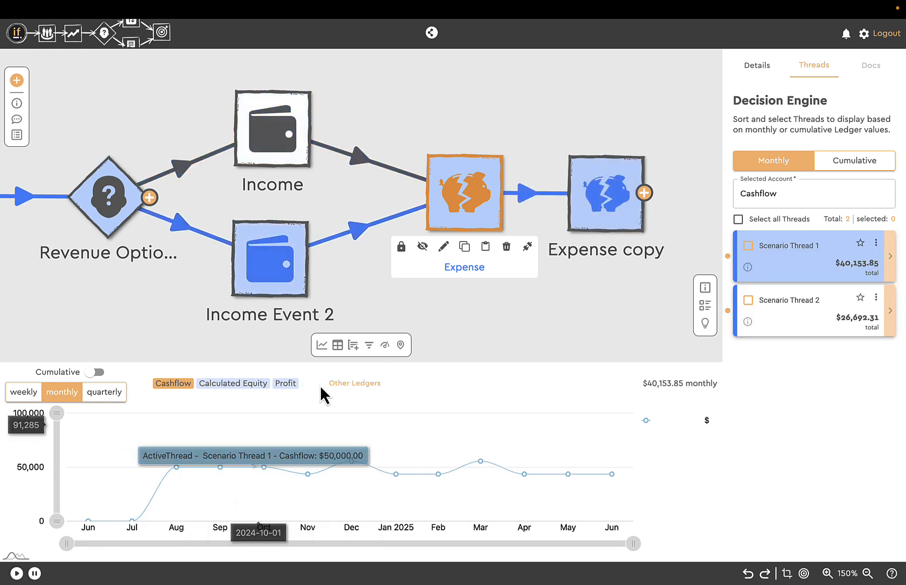
# Step: Chart the Expenses ledger for Scenario Thread 1 and compare it with the Expense event's recorded cost
pyautogui.click(353, 383)
pyautogui.click(211, 295)
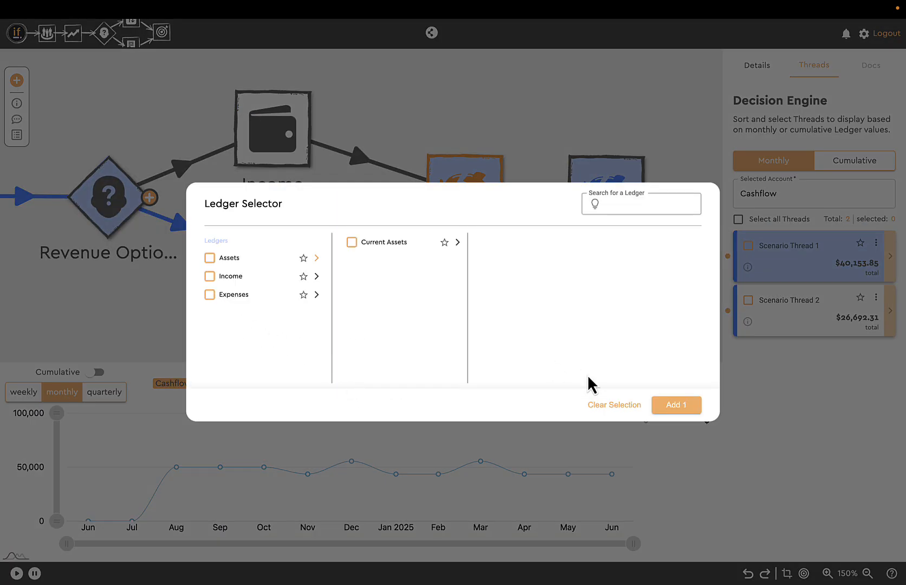
pyautogui.click(675, 408)
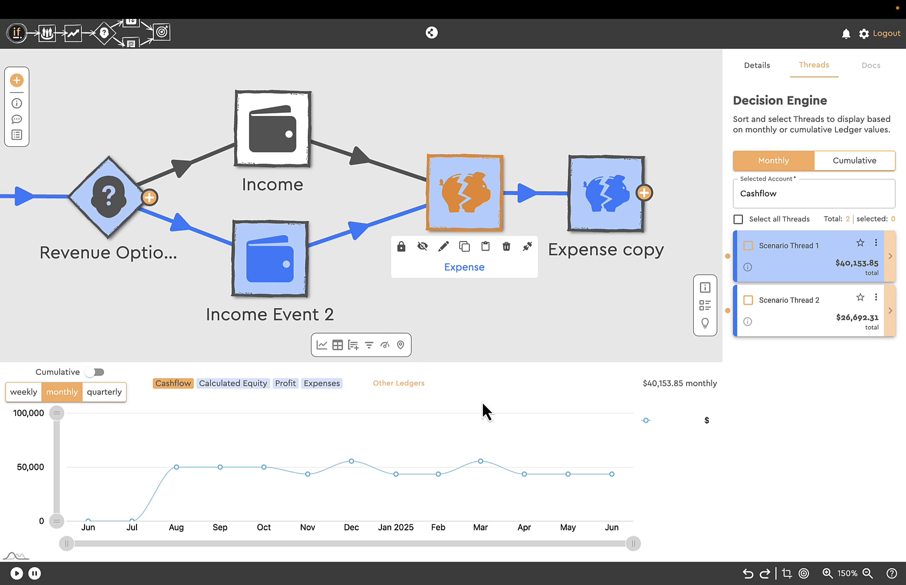
pyautogui.click(320, 385)
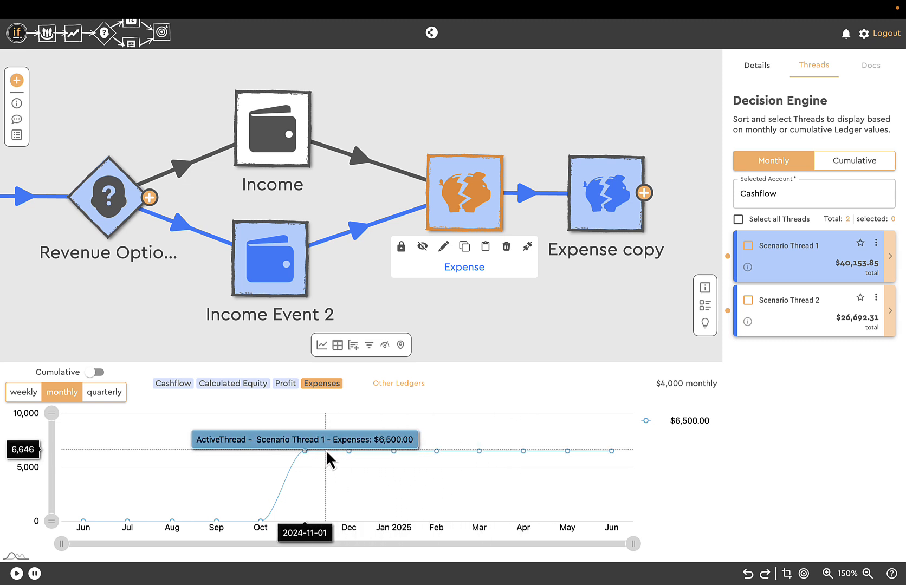
pyautogui.doubleClick(469, 196)
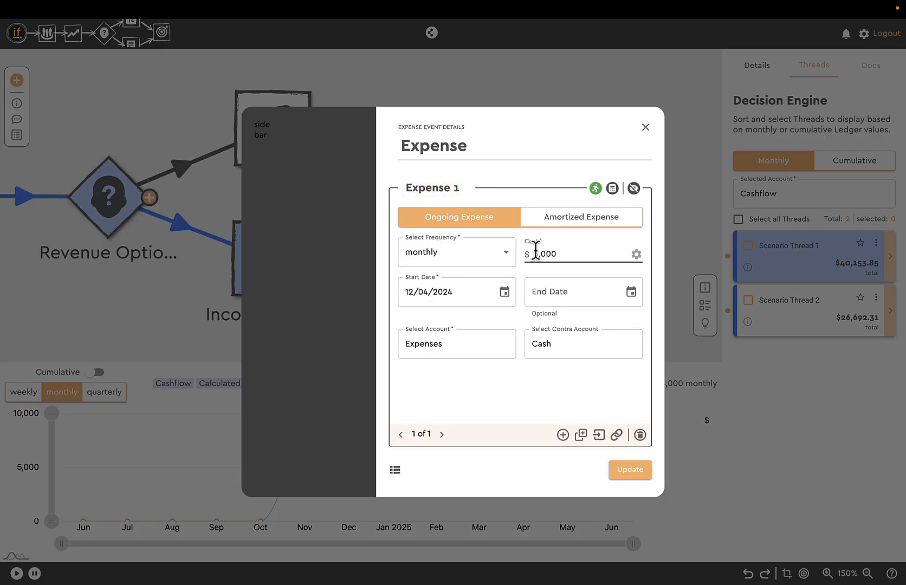
pyautogui.click(645, 127)
# Step: Set the Expense copy event's start date to May 1, 2025 and rerun the scenario
pyautogui.doubleClick(616, 192)
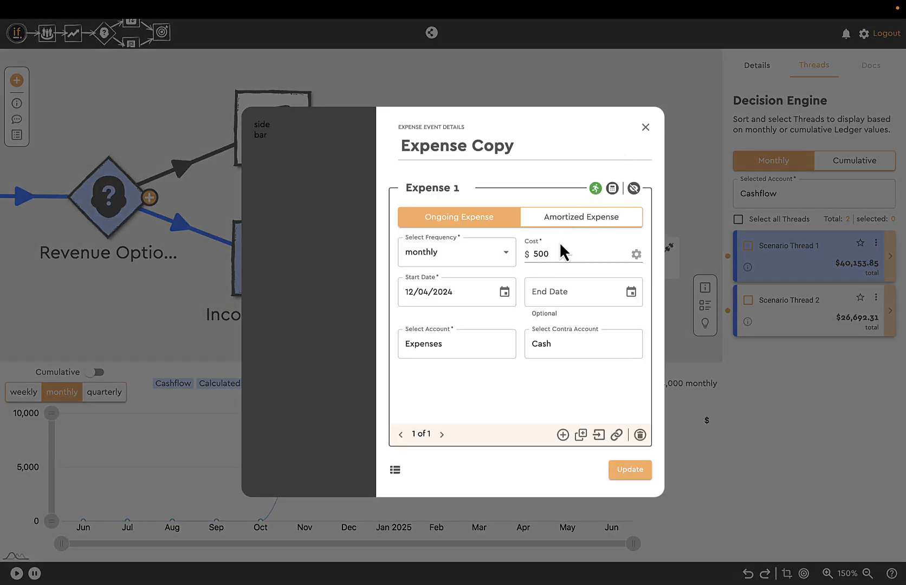
pyautogui.click(505, 293)
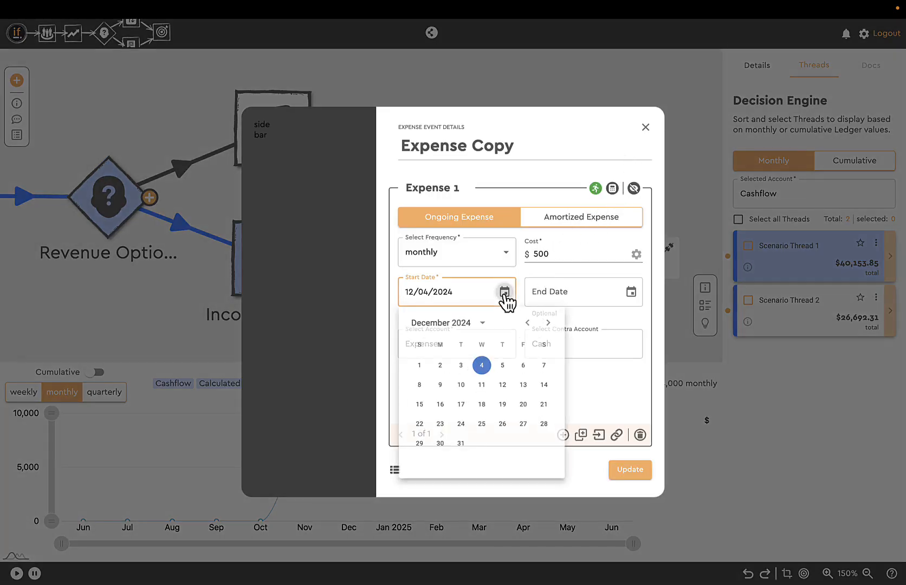
pyautogui.click(549, 324)
pyautogui.click(549, 324)
pyautogui.click(549, 324)
pyautogui.click(549, 324)
pyautogui.click(549, 324)
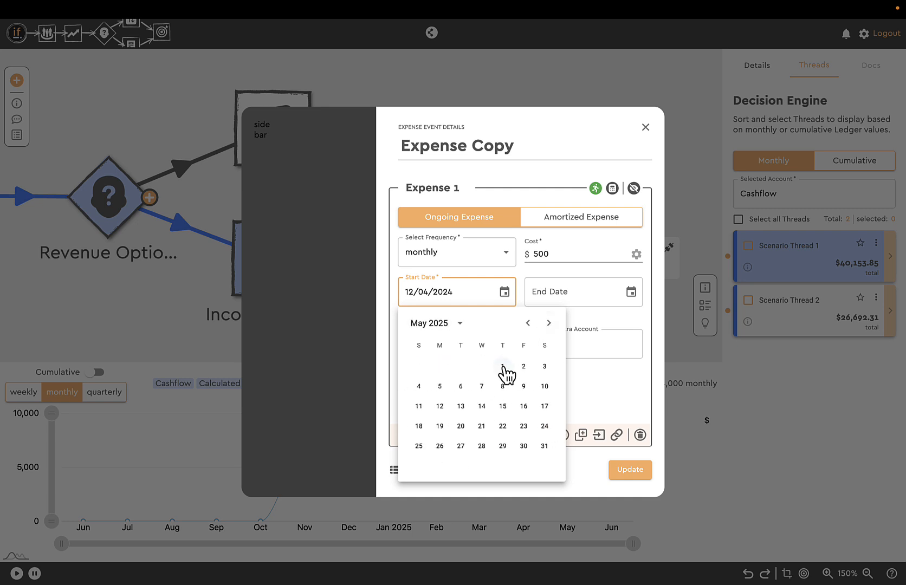
pyautogui.click(503, 367)
pyautogui.click(631, 471)
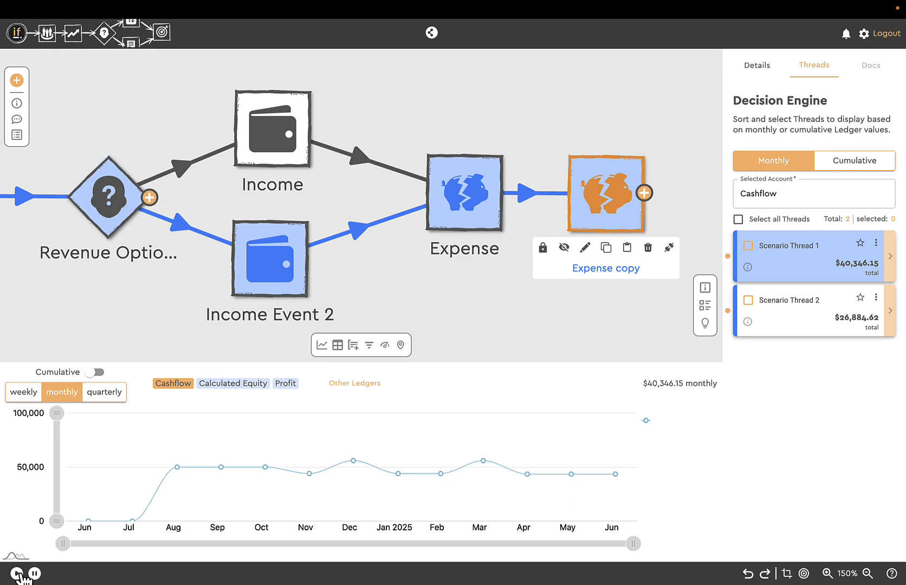
# Step: Add the Expenses ledger to the chart and examine how the copy's new start date affects monthly expenses
pyautogui.click(355, 383)
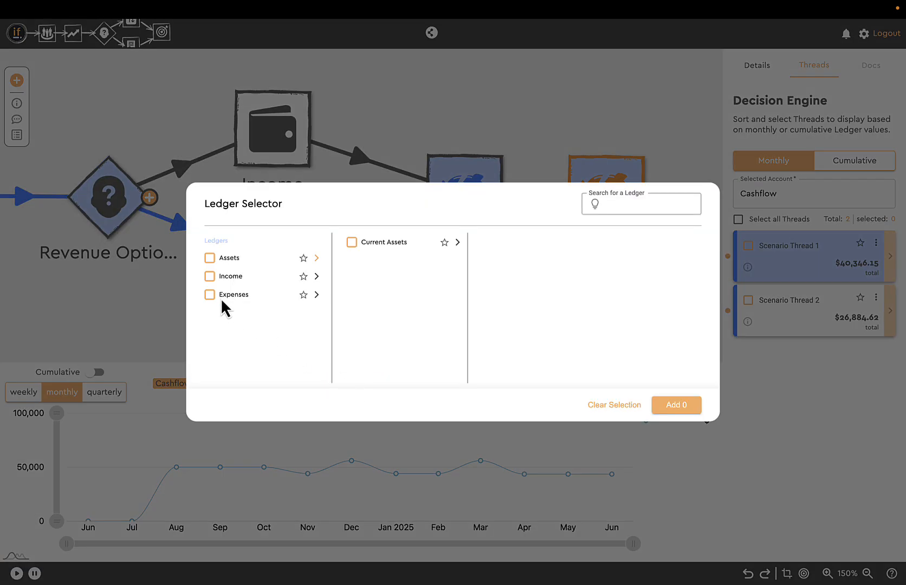
pyautogui.click(671, 406)
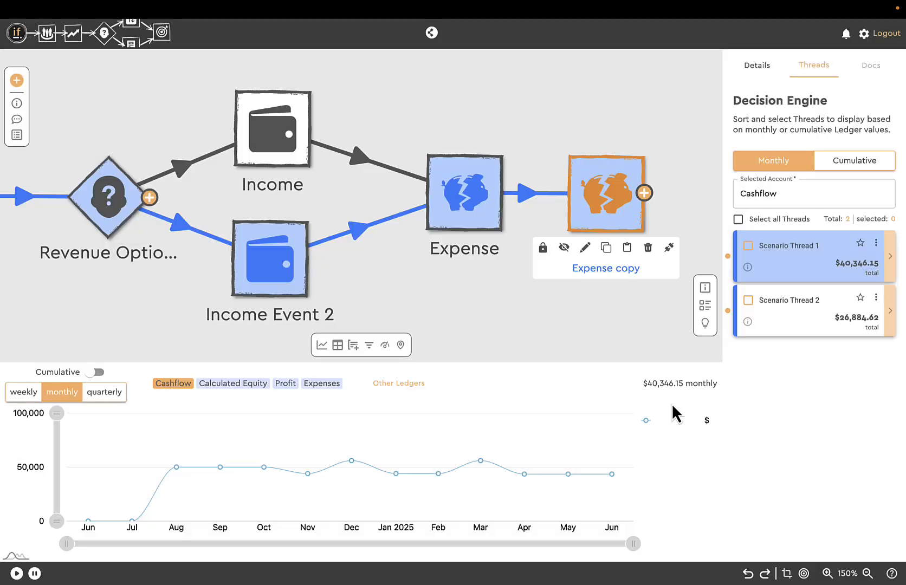
pyautogui.click(323, 383)
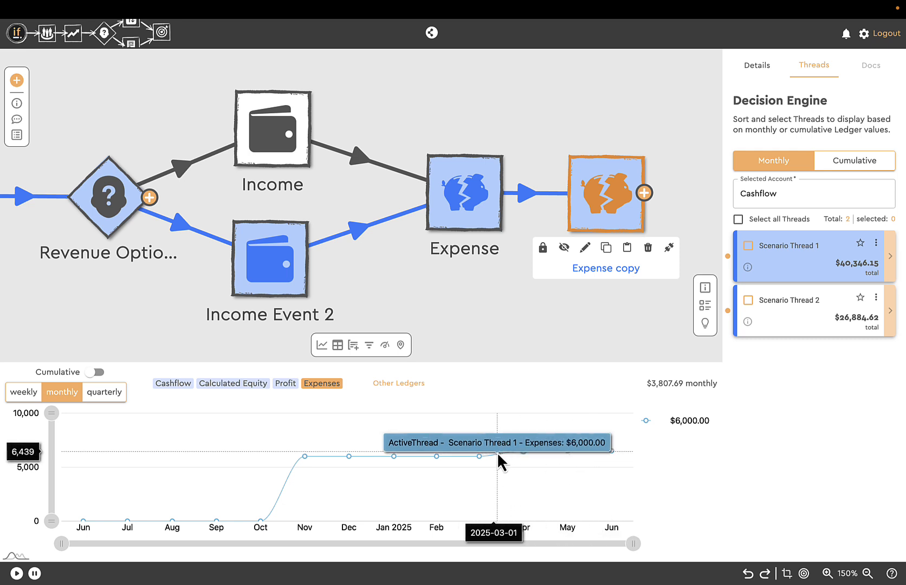
# Step: Bypass the Expense copy event and rerun the scenario
pyautogui.hscroll(3, 497, 318)
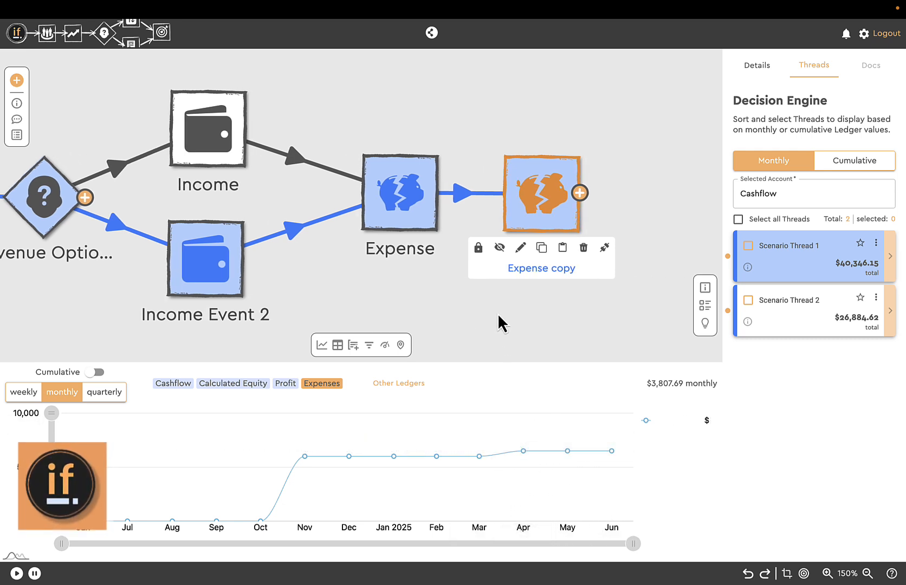
pyautogui.click(545, 195)
pyautogui.click(545, 195)
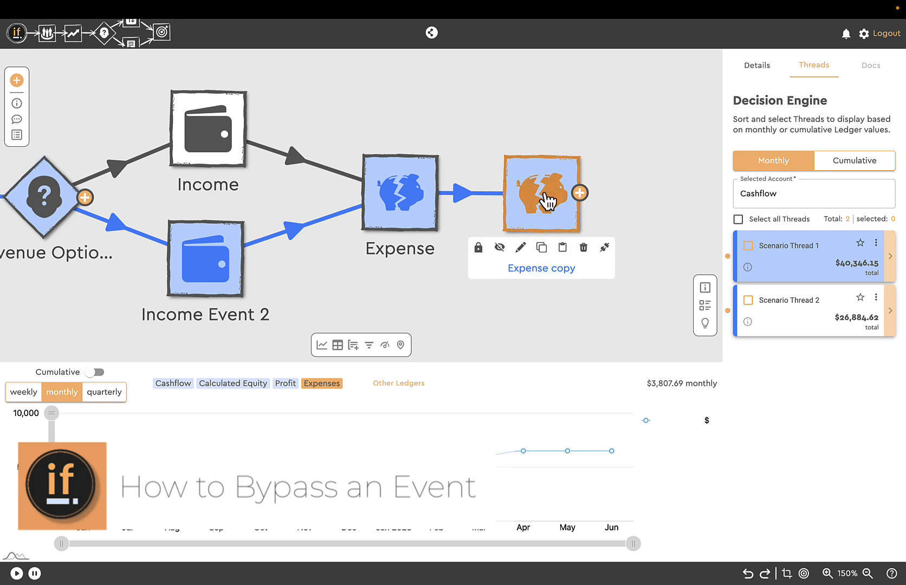
pyautogui.click(499, 249)
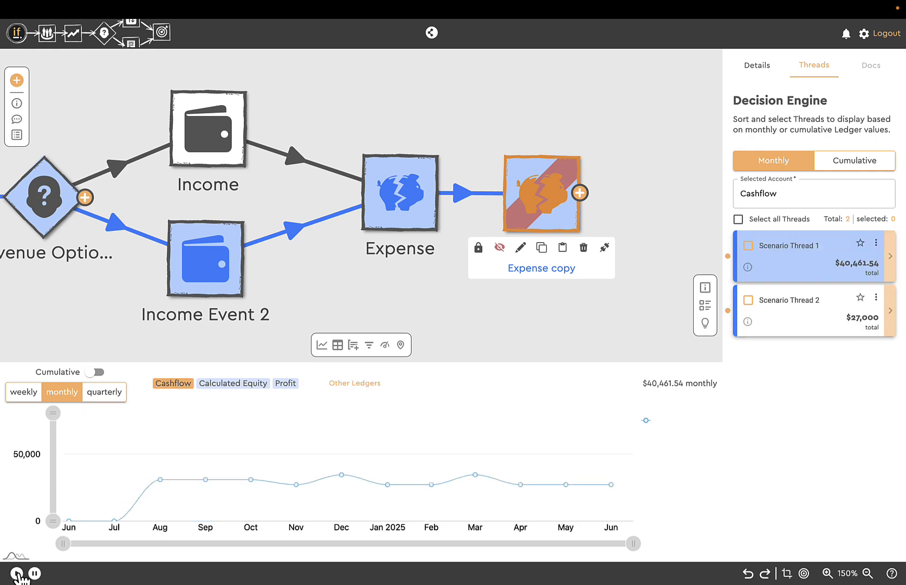
# Step: Add the Expenses ledger to the chart and check monthly expenses with the Expense copy bypassed
pyautogui.click(357, 385)
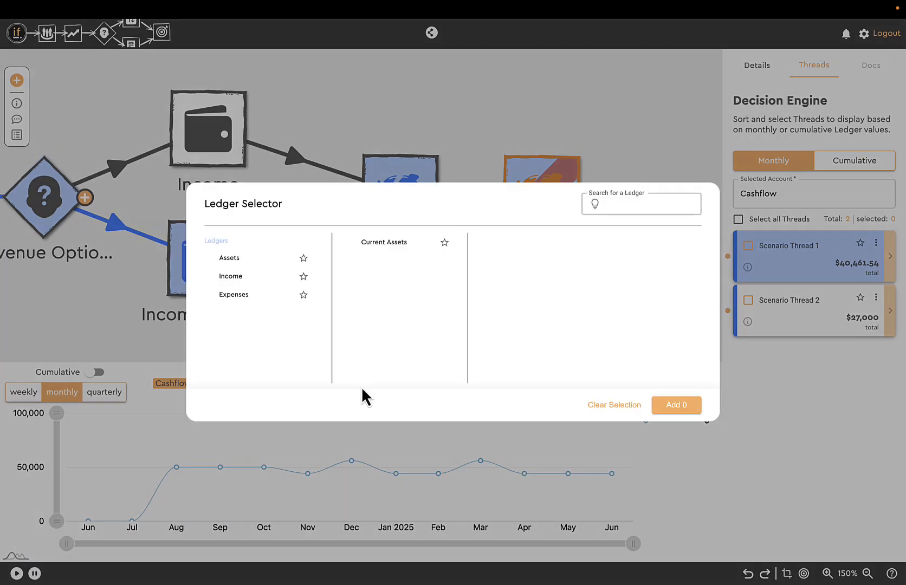
pyautogui.click(211, 295)
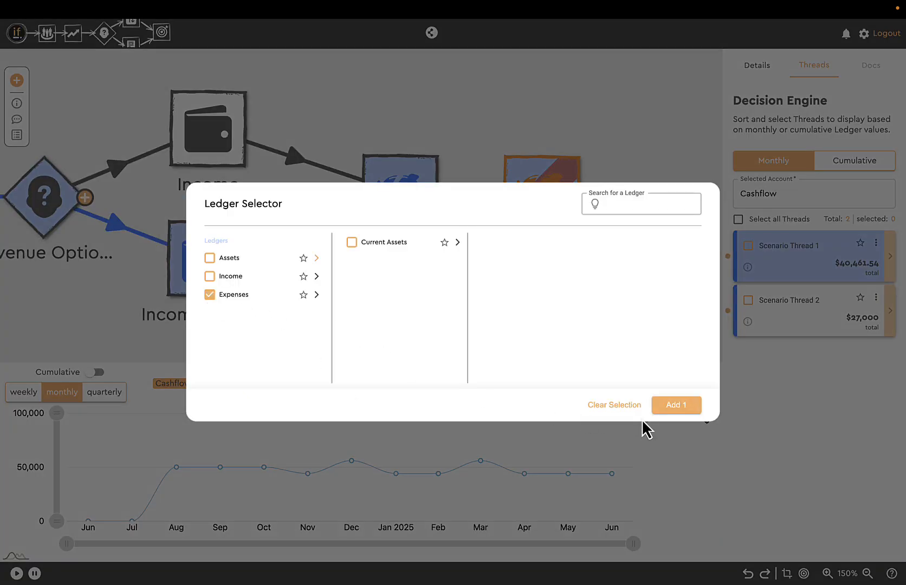
pyautogui.click(667, 410)
pyautogui.click(323, 386)
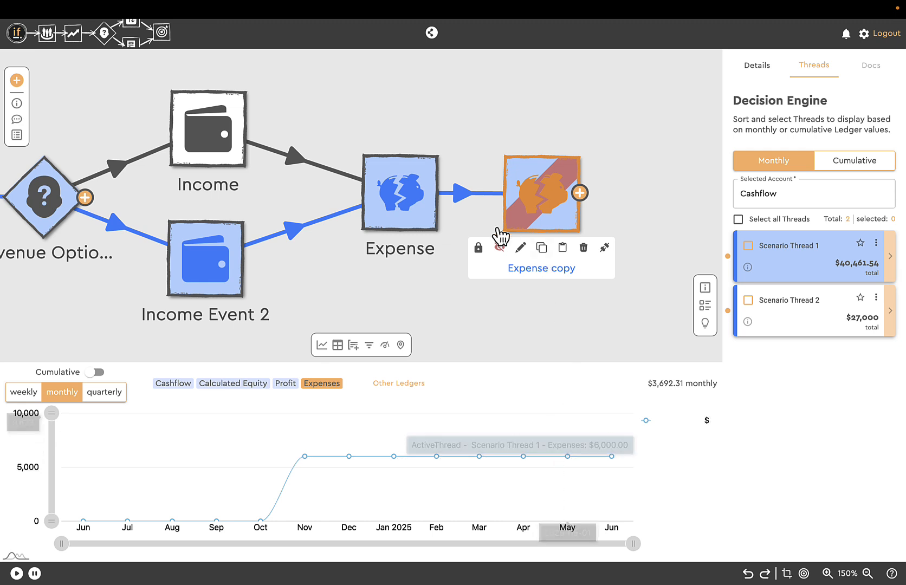
# Step: Remove the bypass from the Expense copy event and rerun the scenario
pyautogui.click(500, 248)
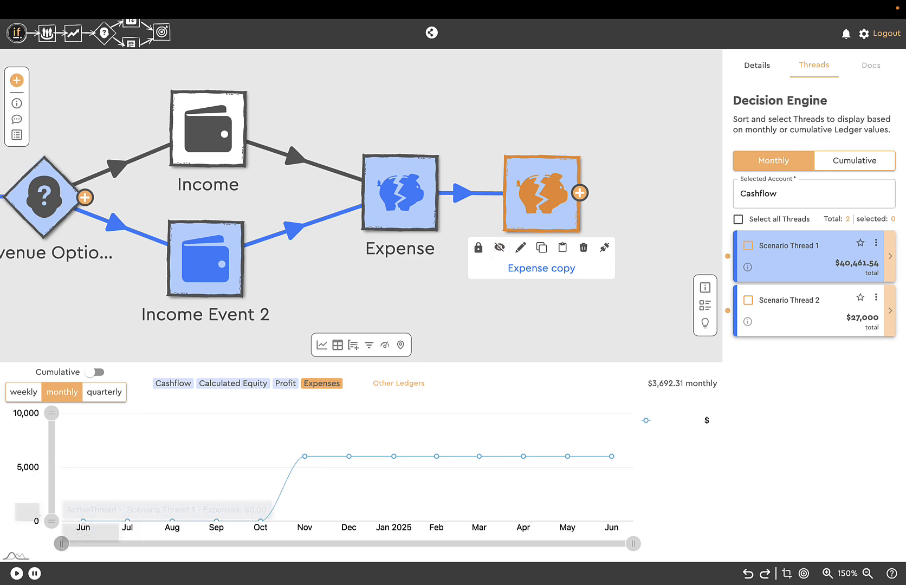
pyautogui.click(16, 573)
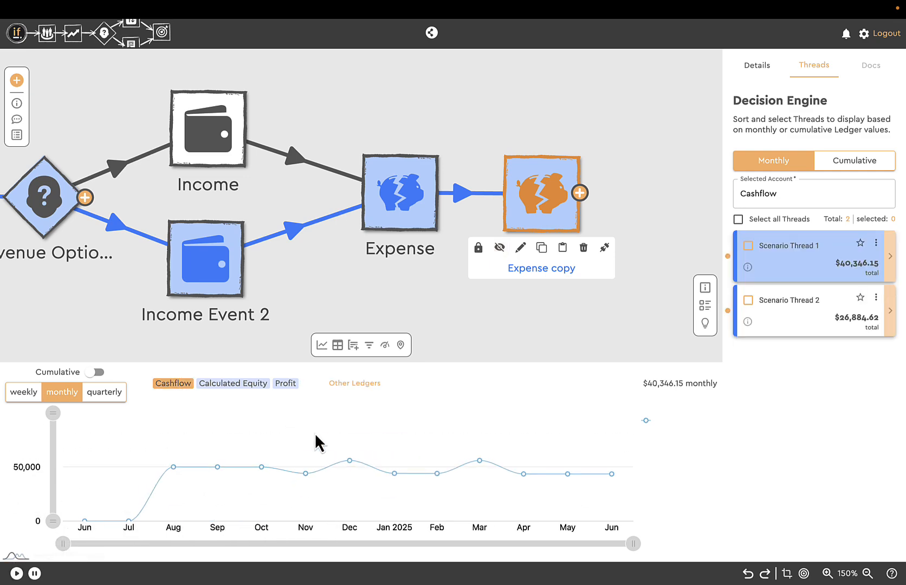
# Step: Add the Expenses ledger to the chart and check monthly expenses with the Expense copy active again
pyautogui.click(362, 385)
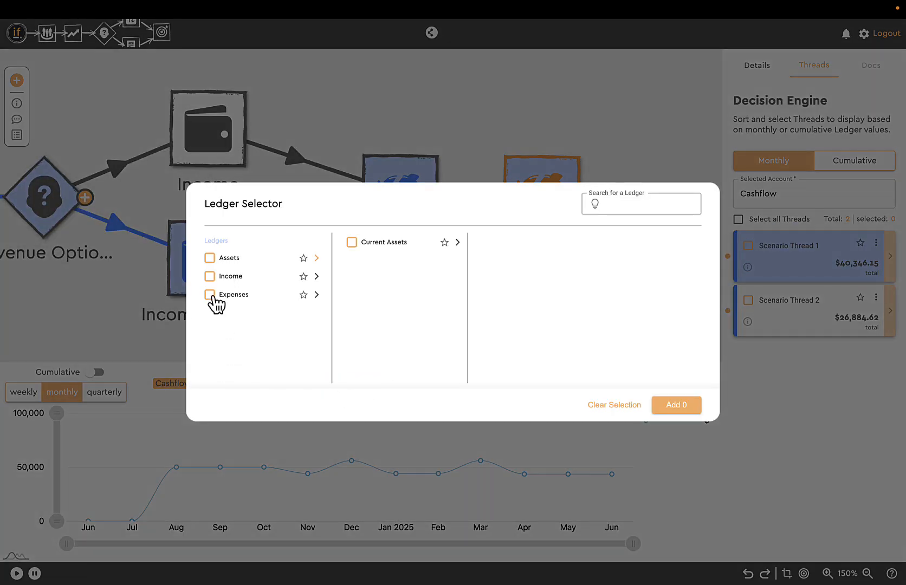
pyautogui.click(210, 296)
pyautogui.click(677, 407)
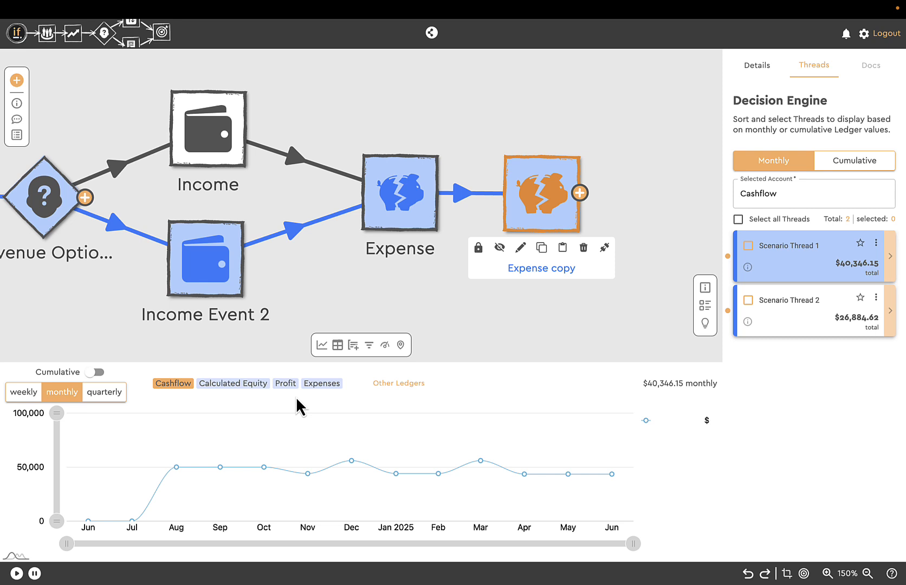
pyautogui.click(327, 385)
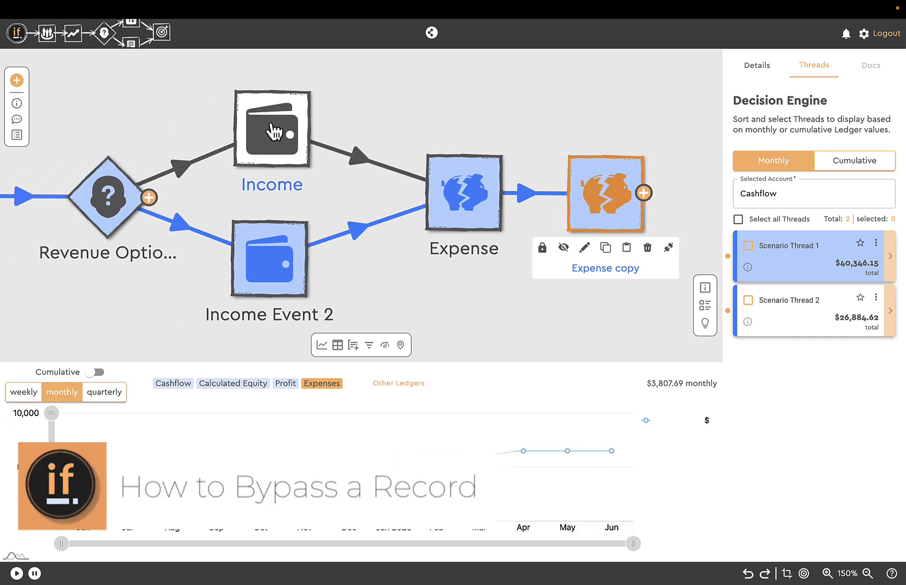
# Step: Bypass Income Stream 2, the quarterly London Revenue record, in the Income event and update the event
pyautogui.doubleClick(271, 124)
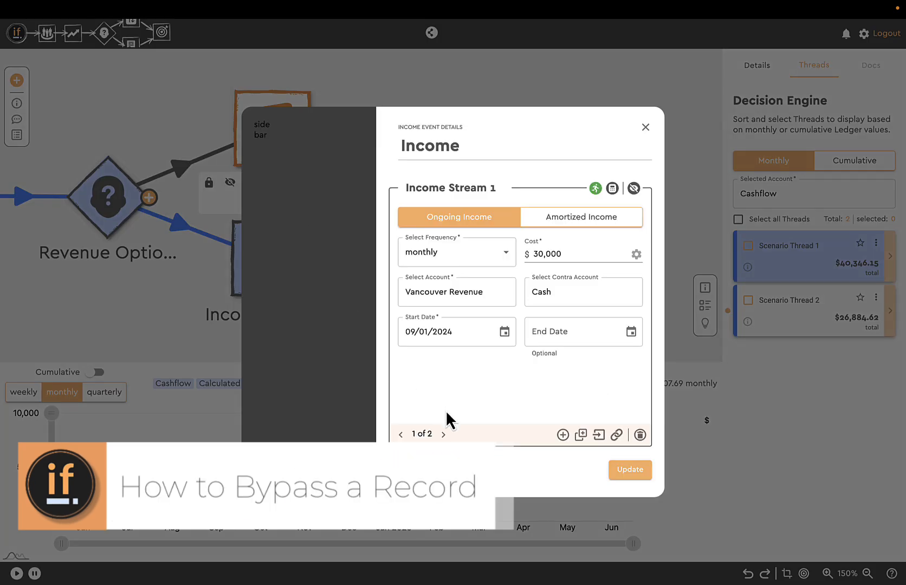
pyautogui.click(444, 435)
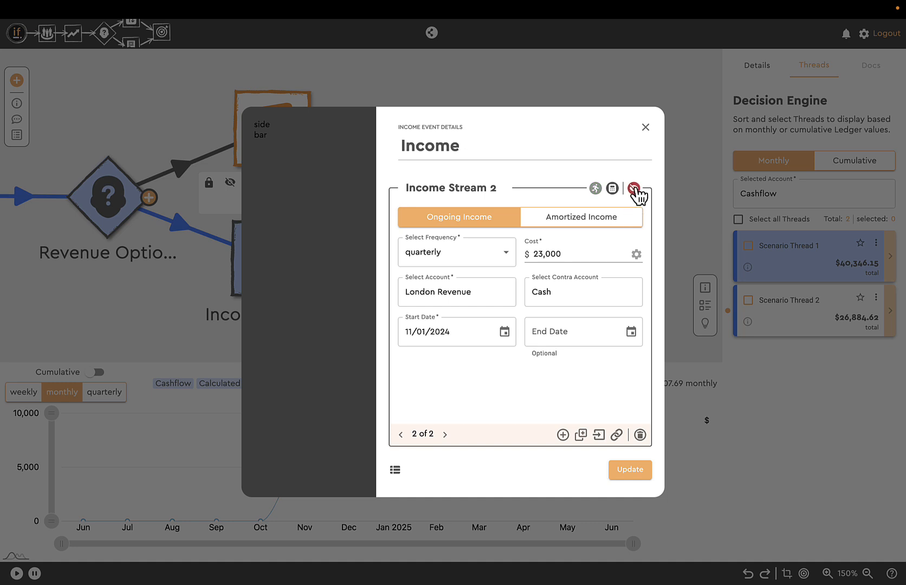
pyautogui.click(640, 470)
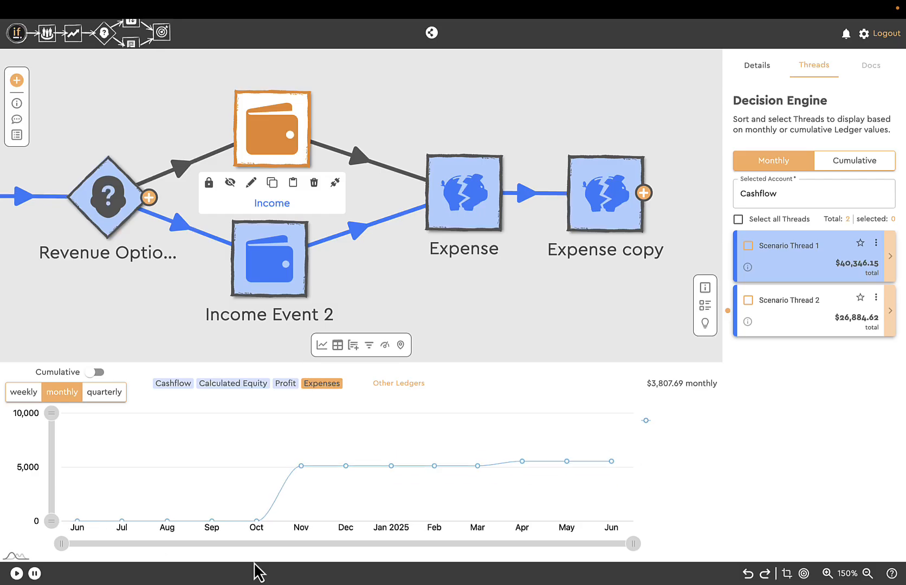
# Step: Rerun the scenario and add the Income and London Revenue ledgers to the chart
pyautogui.click(18, 573)
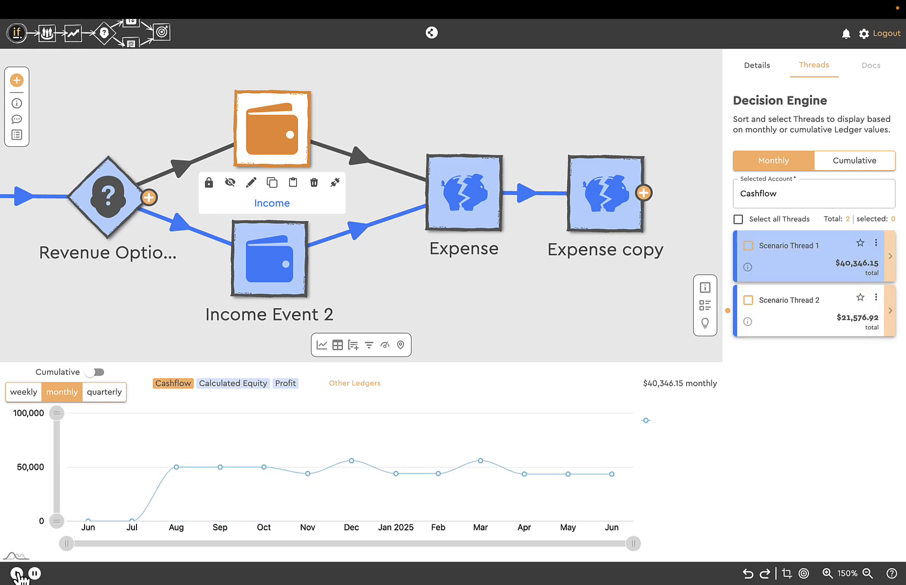
pyautogui.click(373, 384)
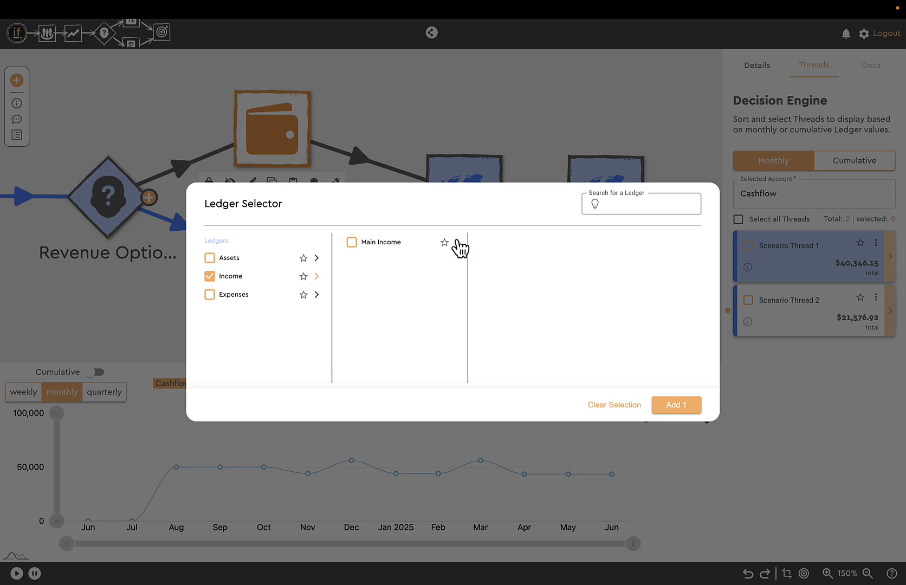
pyautogui.click(457, 243)
pyautogui.click(487, 261)
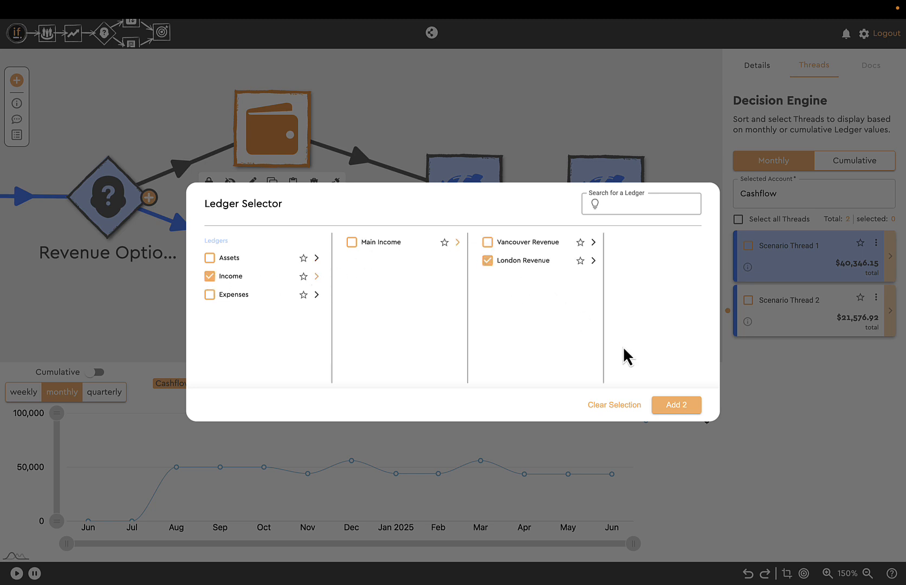
pyautogui.click(676, 406)
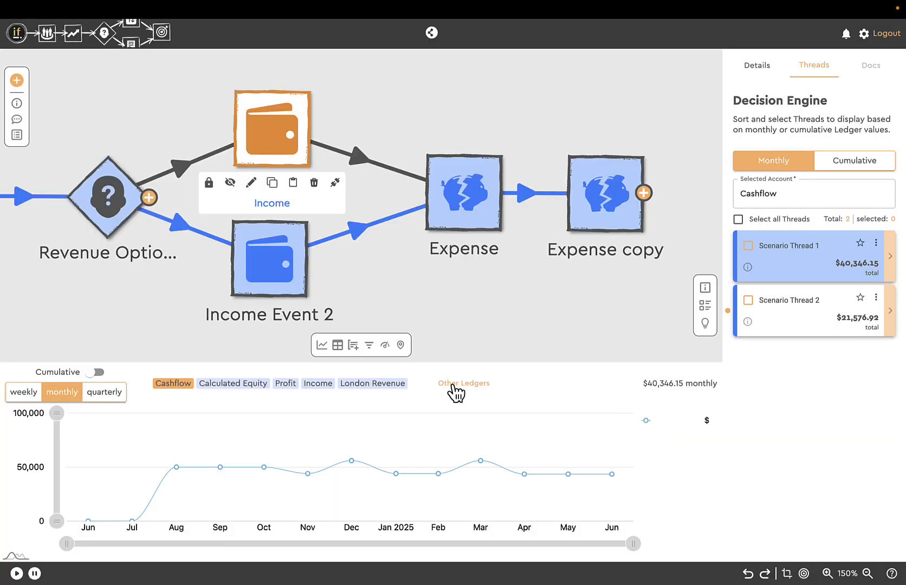
# Step: Compare the monthly Income and London Revenue ledgers between Scenario Thread 1 and Scenario Thread 2
pyautogui.click(318, 384)
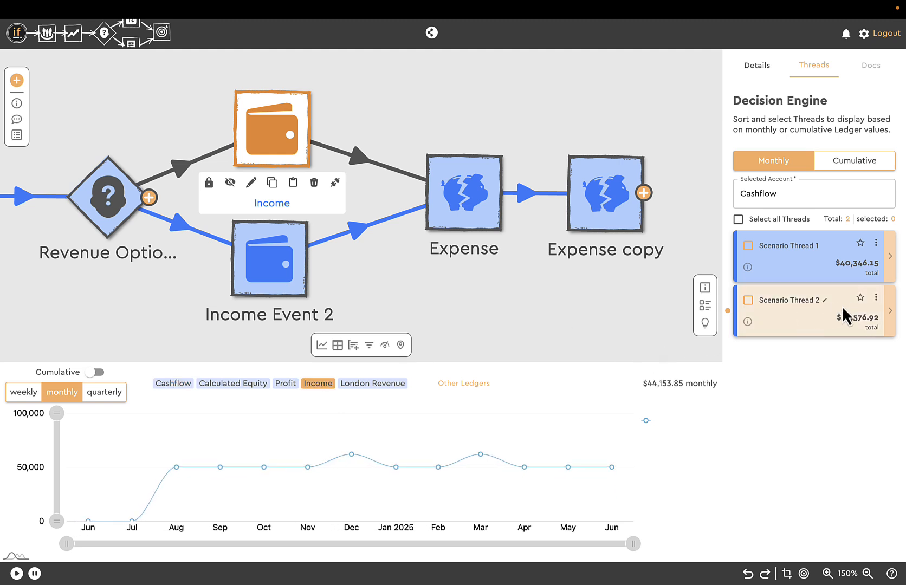
pyautogui.click(814, 306)
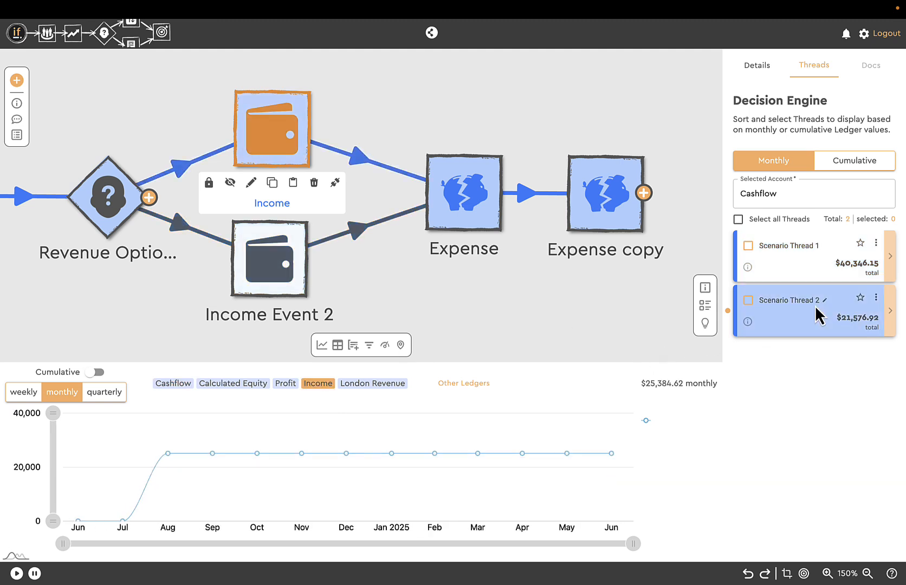
pyautogui.click(810, 262)
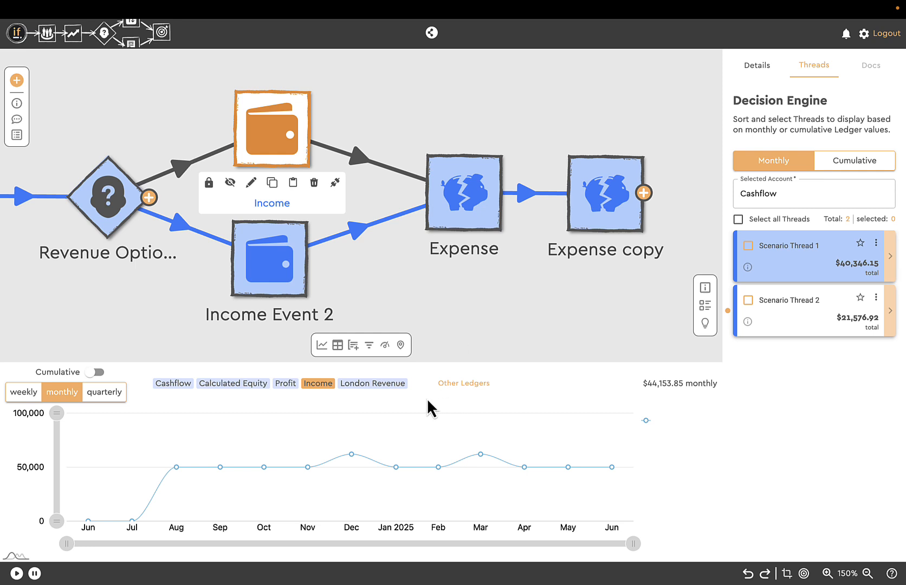
pyautogui.click(374, 384)
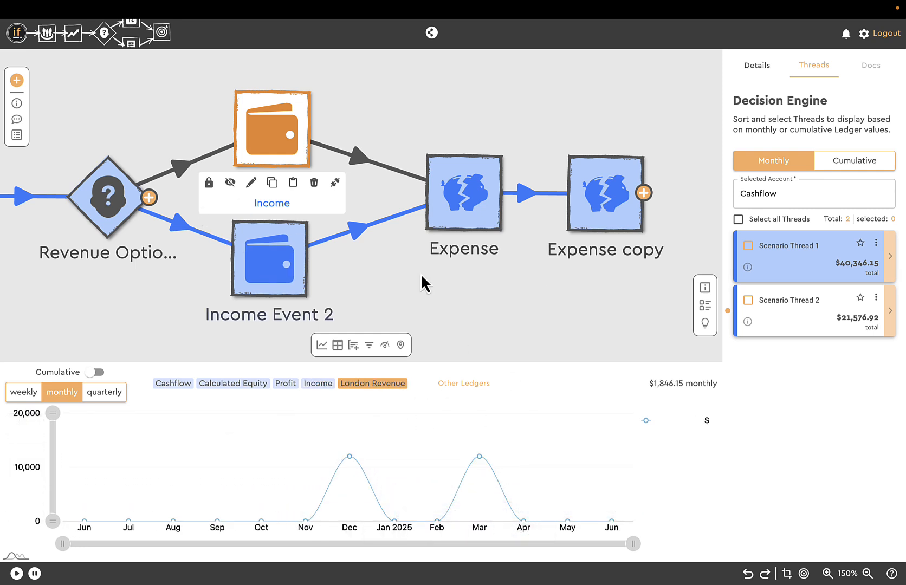
pyautogui.click(798, 312)
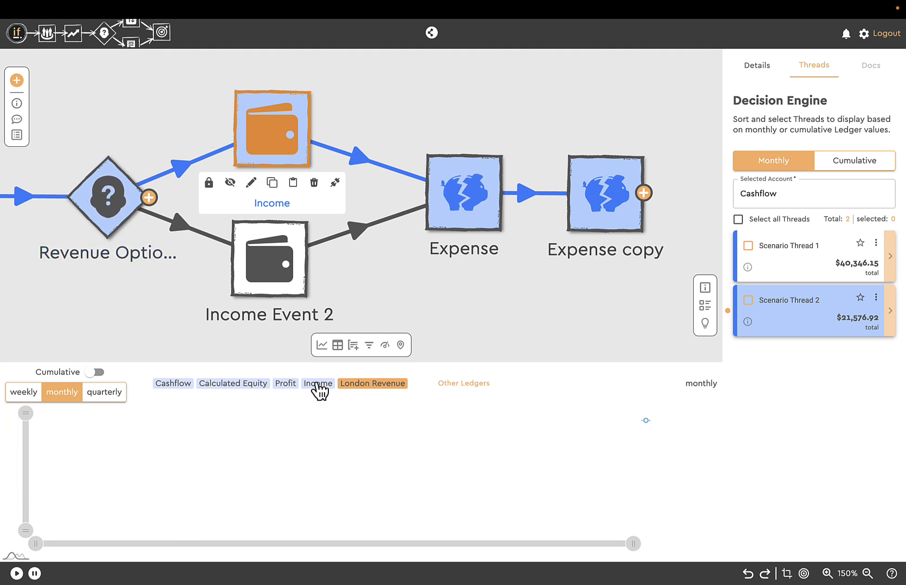
# Step: Remove the bypass from Income Stream 2, the quarterly London Revenue record, in the Income event, update it and rerun the scenario
pyautogui.doubleClick(277, 133)
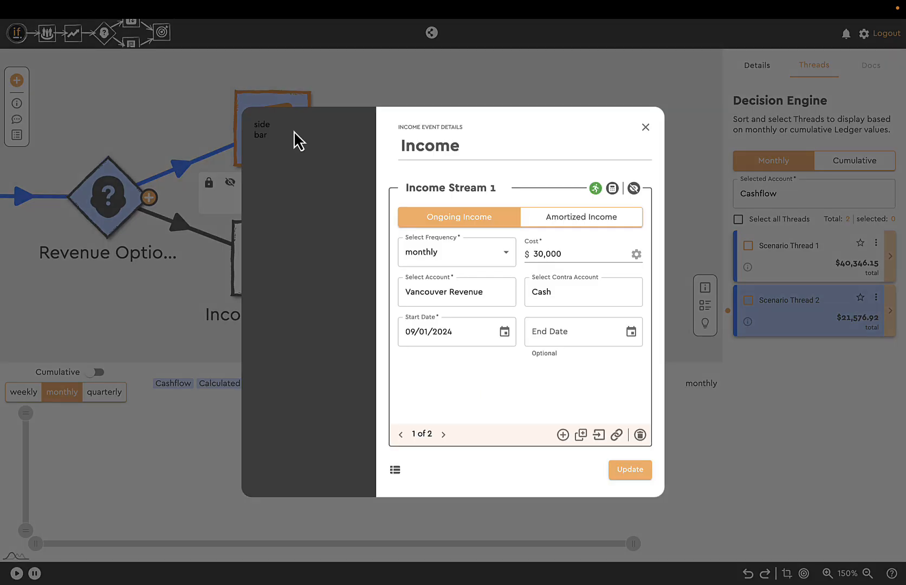
pyautogui.click(443, 434)
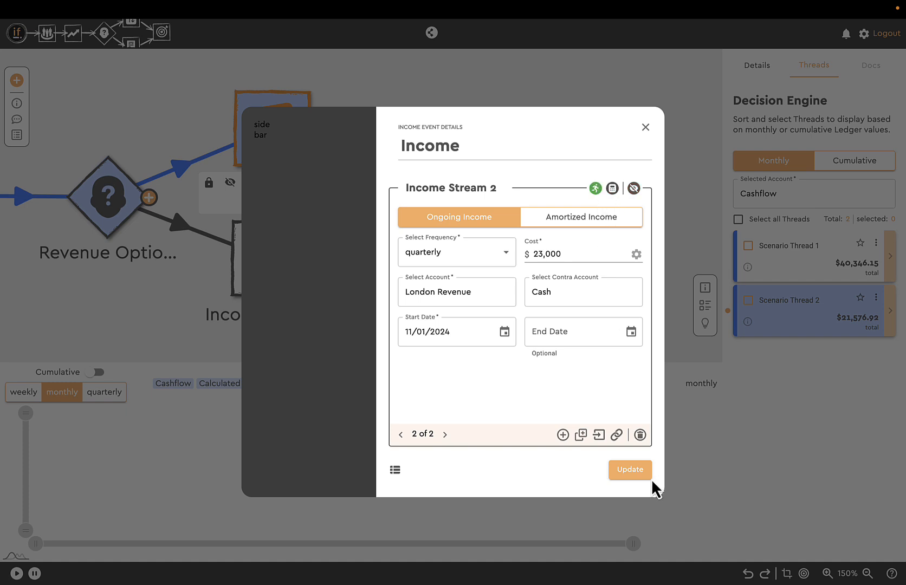
pyautogui.click(632, 477)
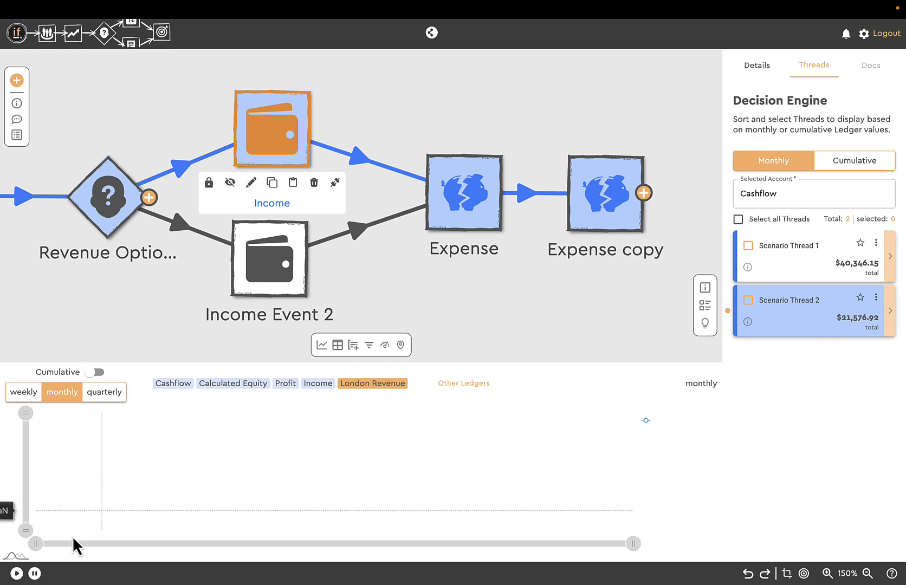
pyautogui.click(17, 573)
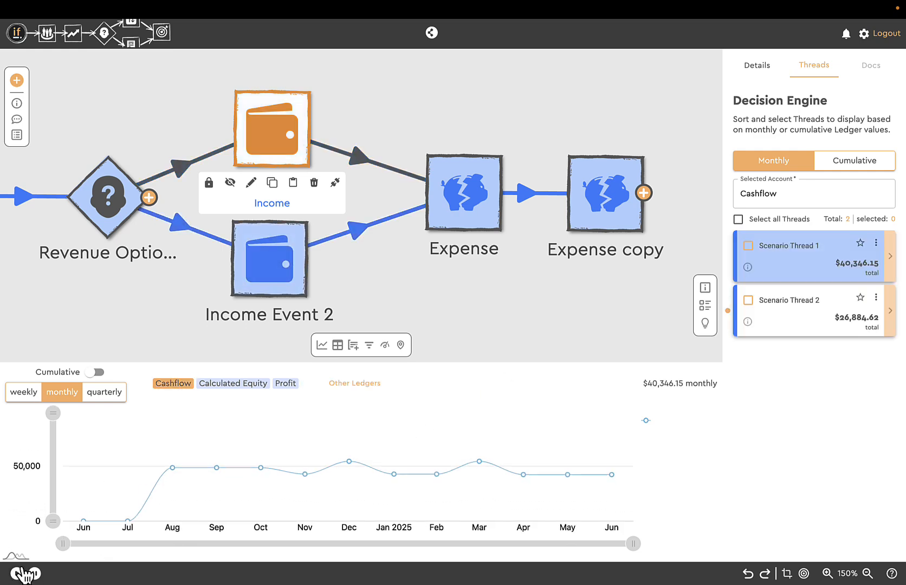
# Step: Add the London Revenue ledger to the chart and view the monthly cashflow of Scenario Thread 2 and Scenario Thread 1
pyautogui.click(369, 384)
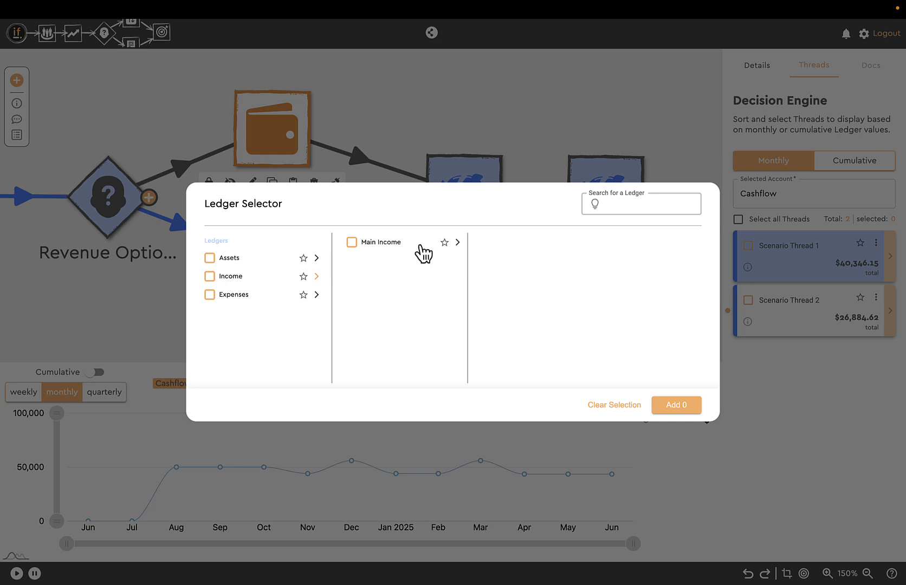
pyautogui.click(455, 243)
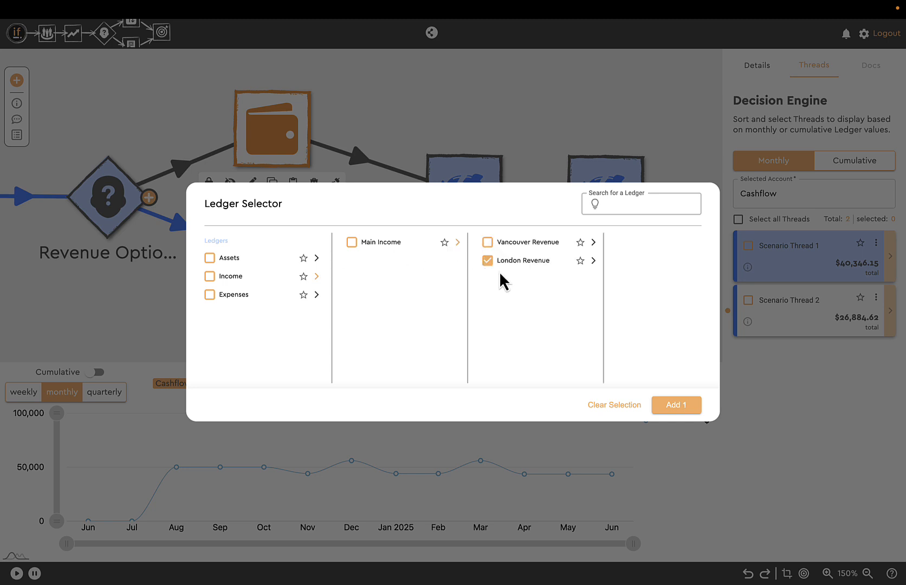
pyautogui.click(669, 409)
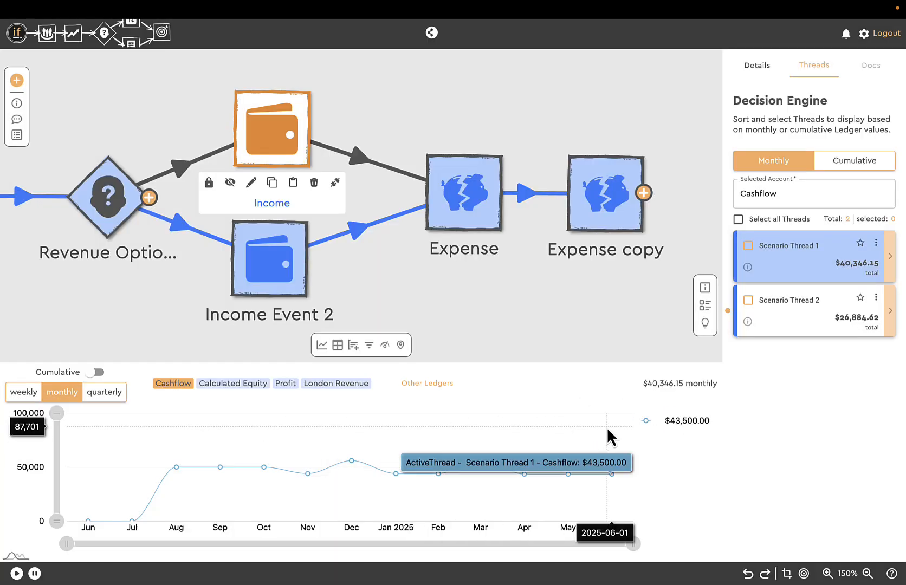
pyautogui.click(806, 295)
pyautogui.click(805, 257)
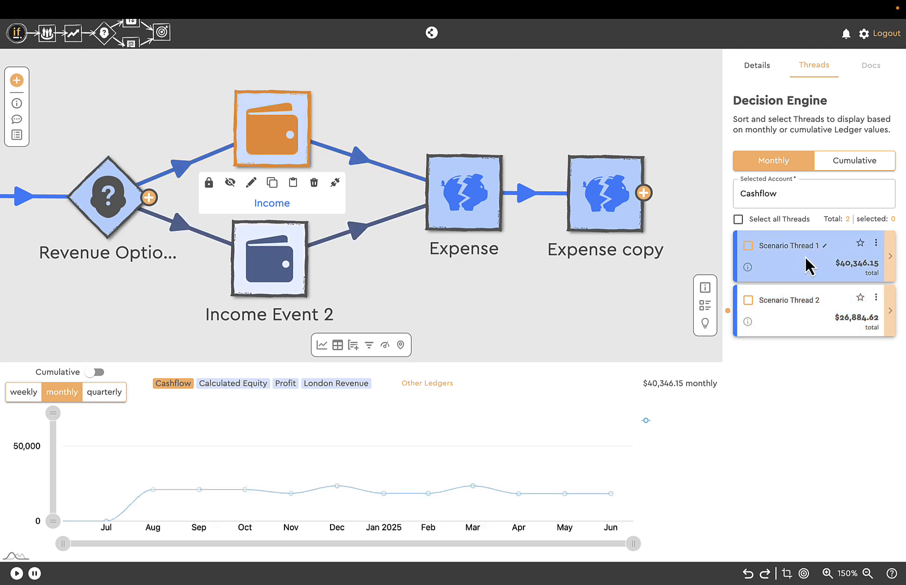